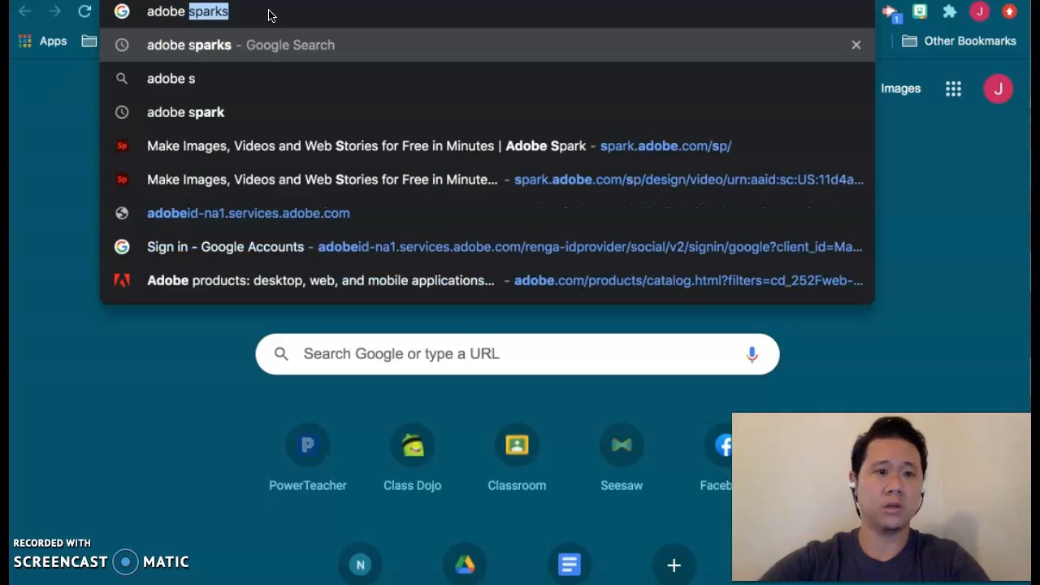
# Find the Adobe Spark website through a web search for "adobe sparks" and sign in with the school Google account.
pyautogui.press('Return')
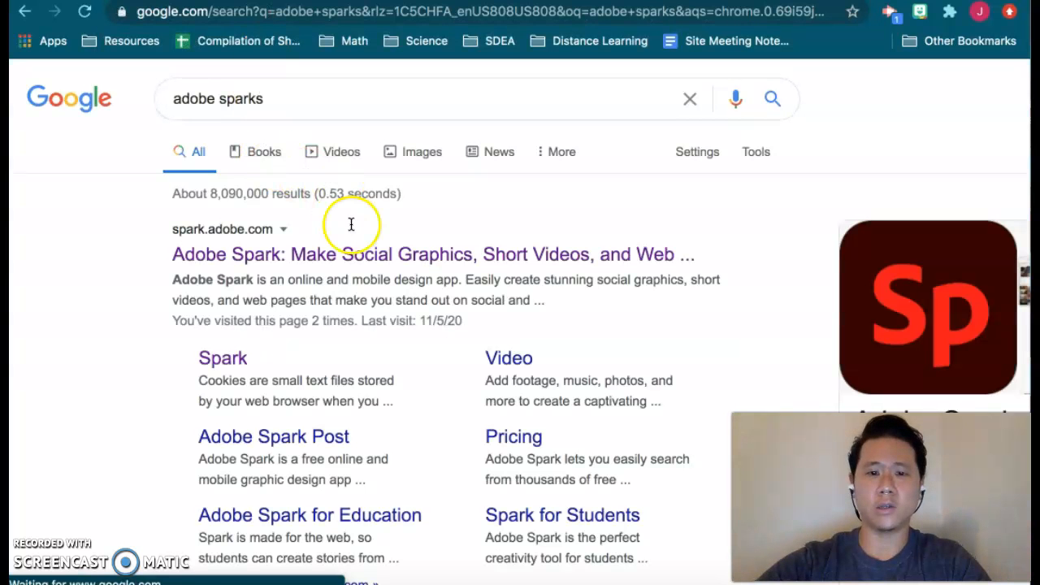
pyautogui.scroll(-3, 382, 322)
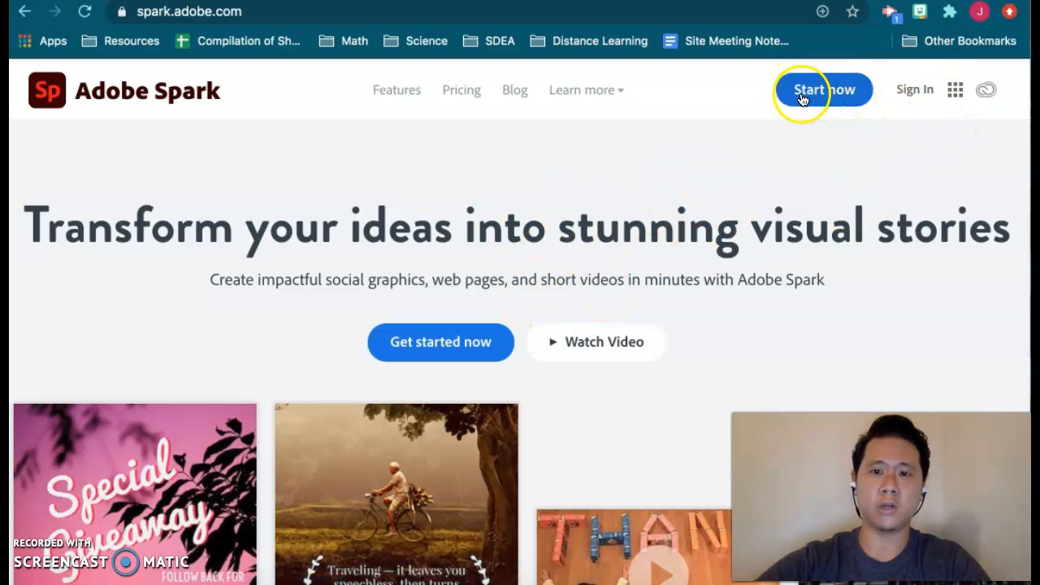
pyautogui.click(917, 91)
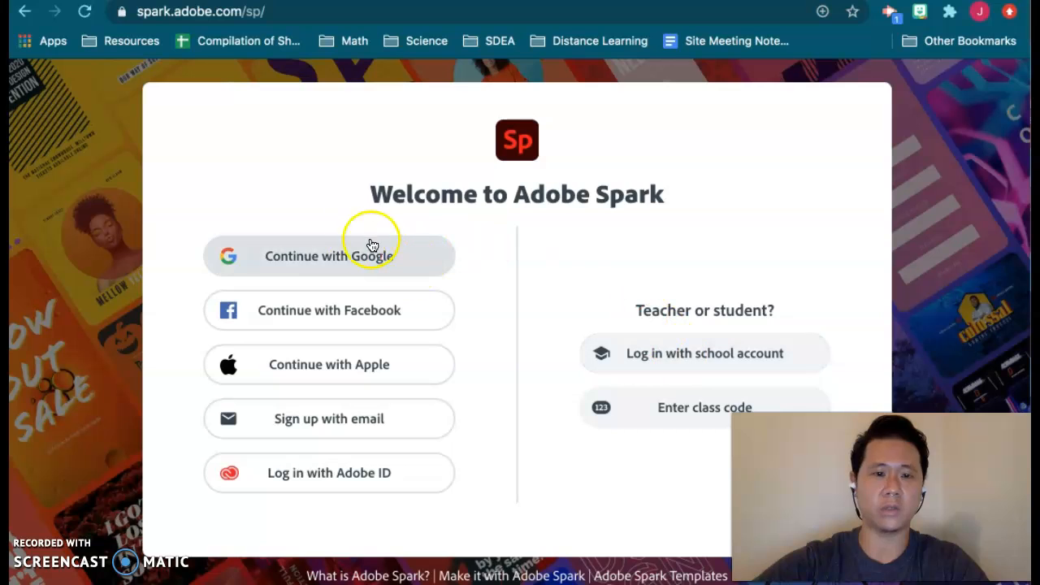
pyautogui.click(322, 256)
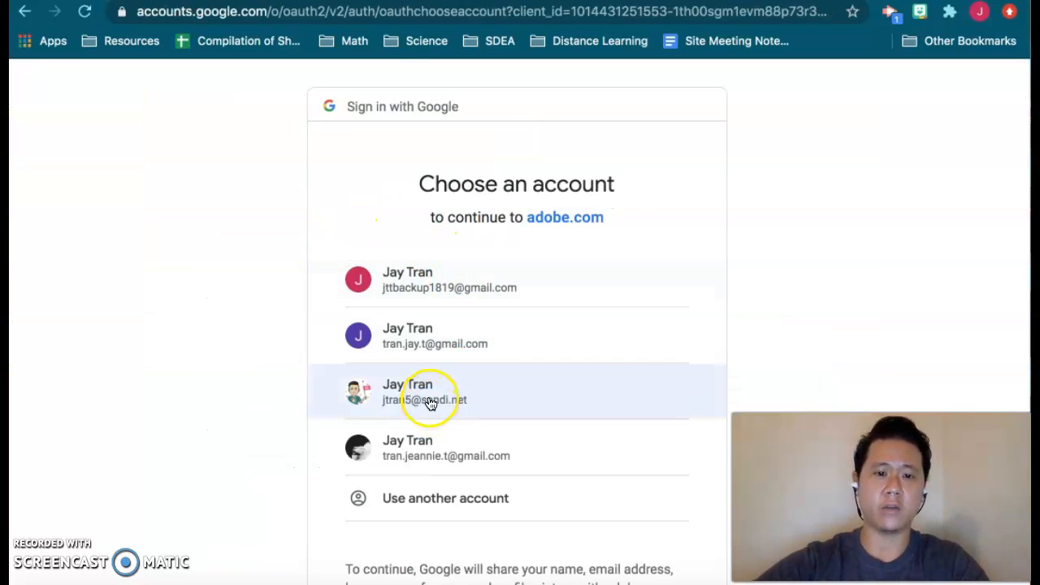
pyautogui.click(430, 402)
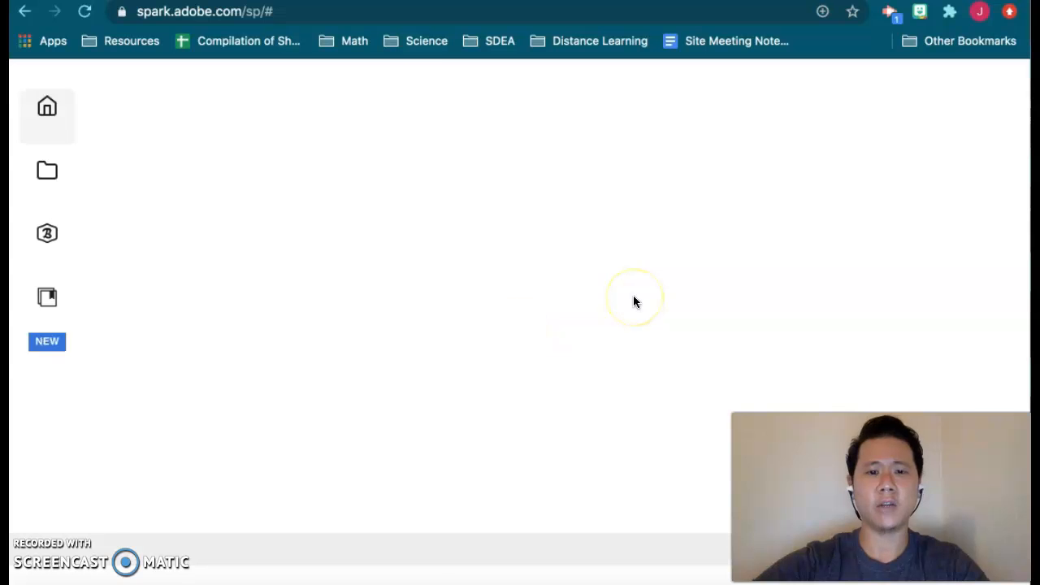
# Look through the project types on the home page and start a new Slideshow video project.
pyautogui.scroll(-2, 634, 297)
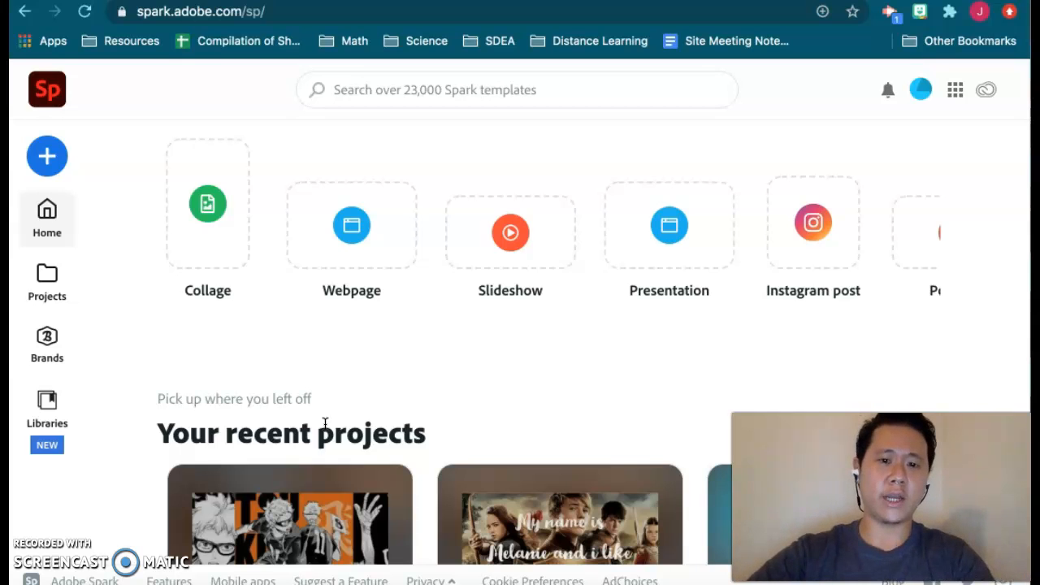
pyautogui.moveTo(236, 286)
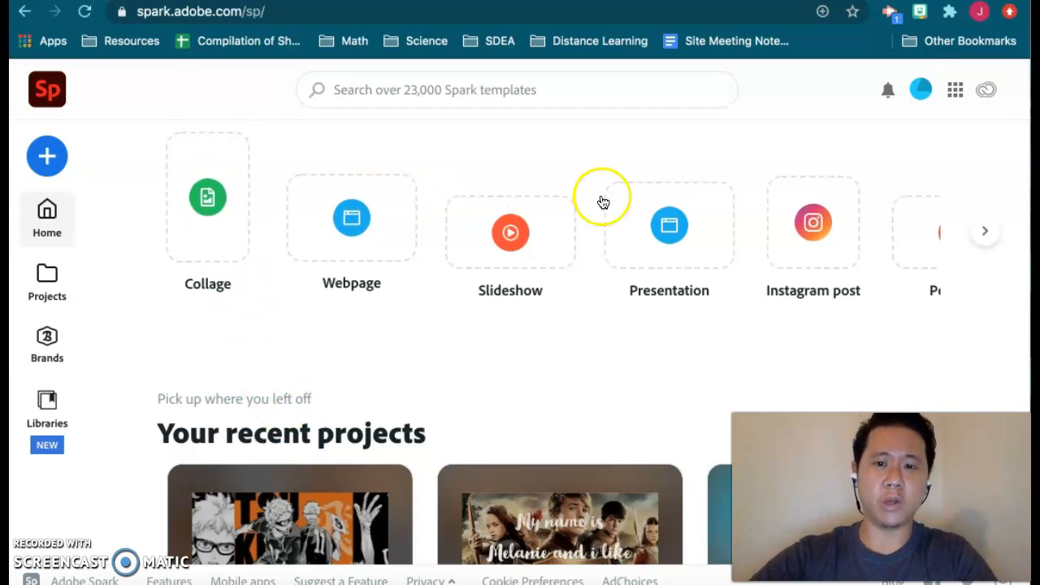
pyautogui.click(987, 249)
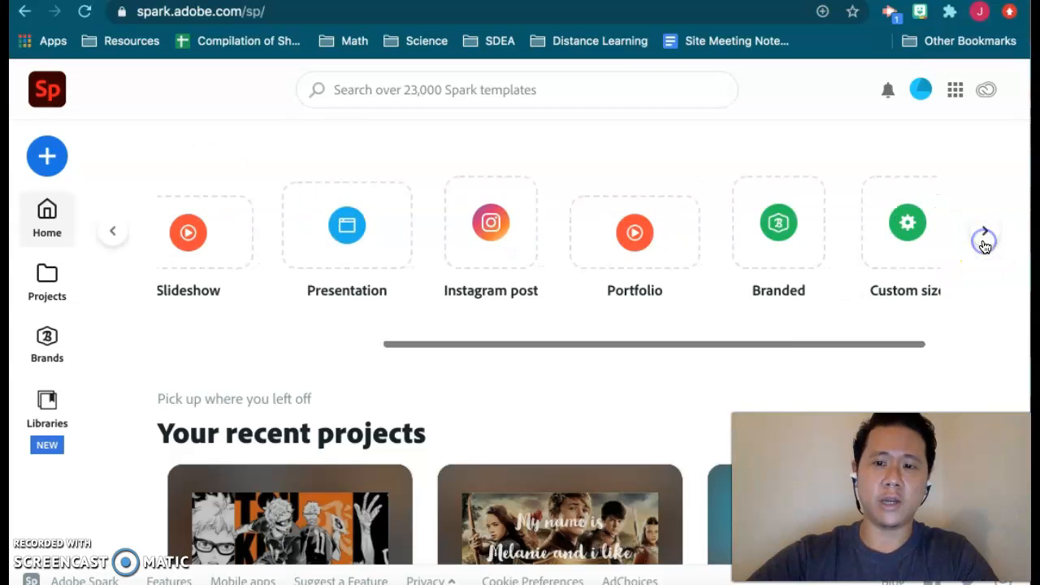
pyautogui.click(114, 234)
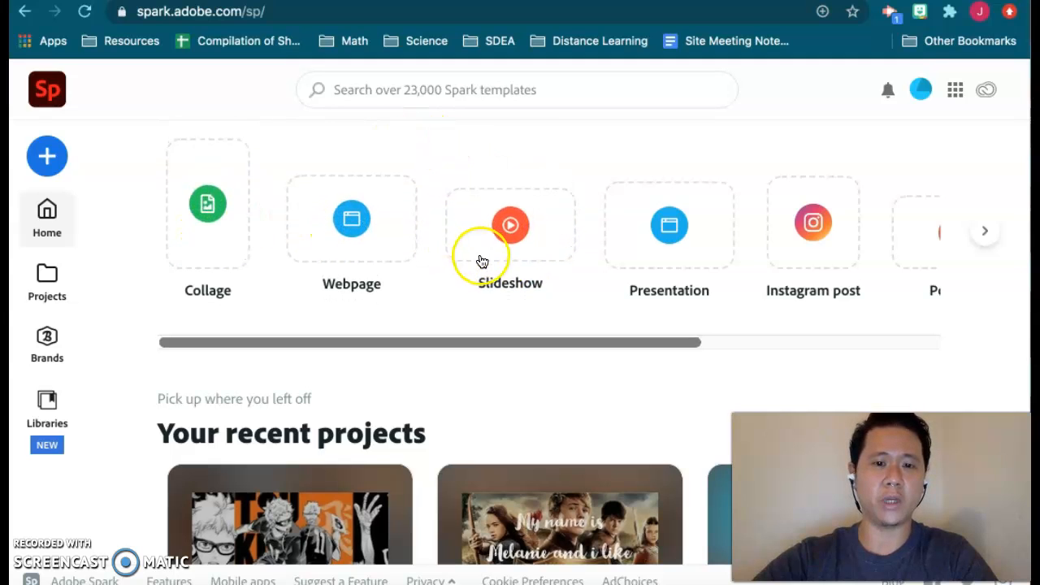
pyautogui.click(982, 239)
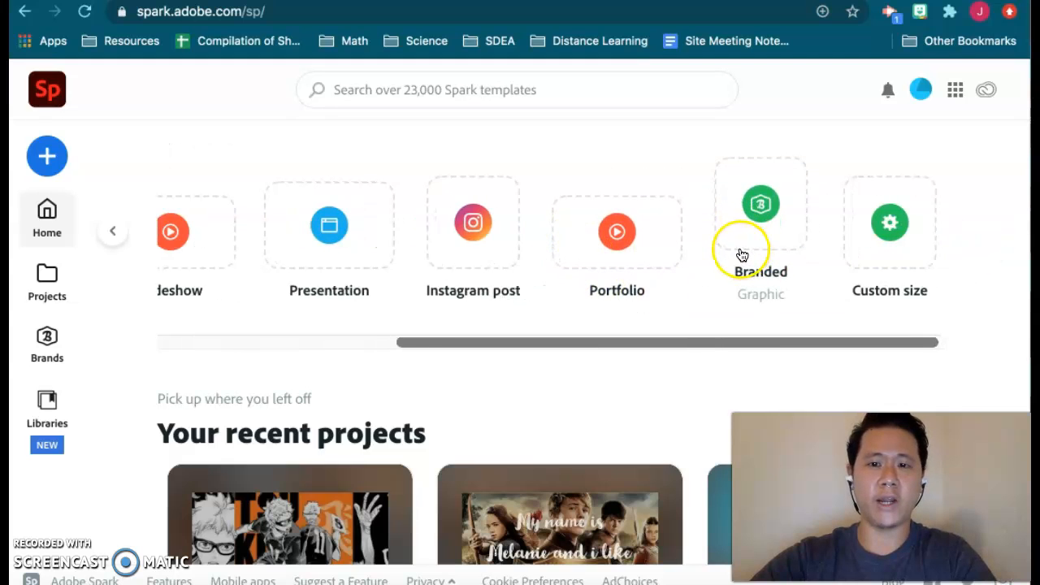
pyautogui.click(118, 244)
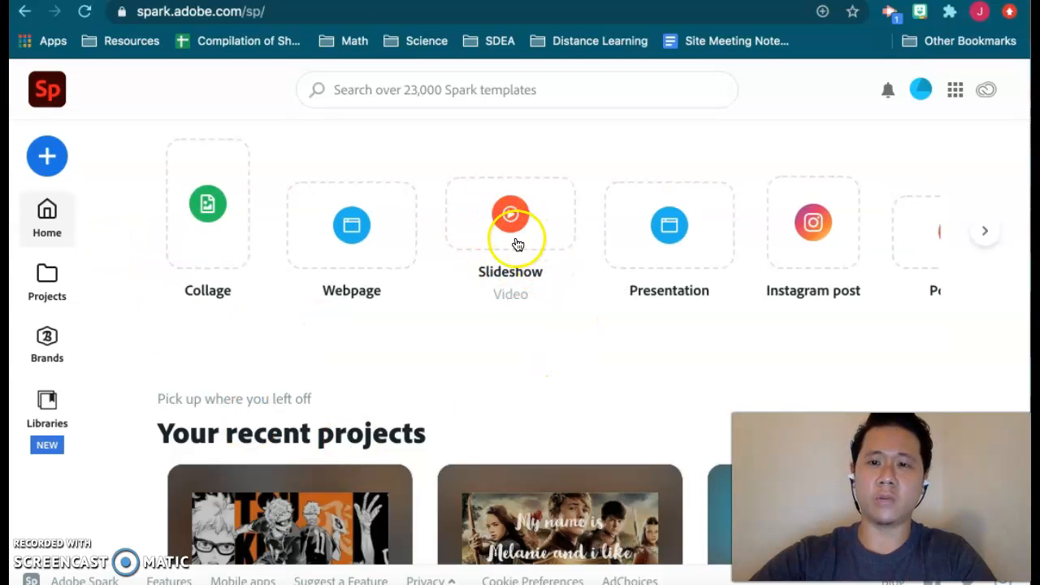
pyautogui.click(512, 223)
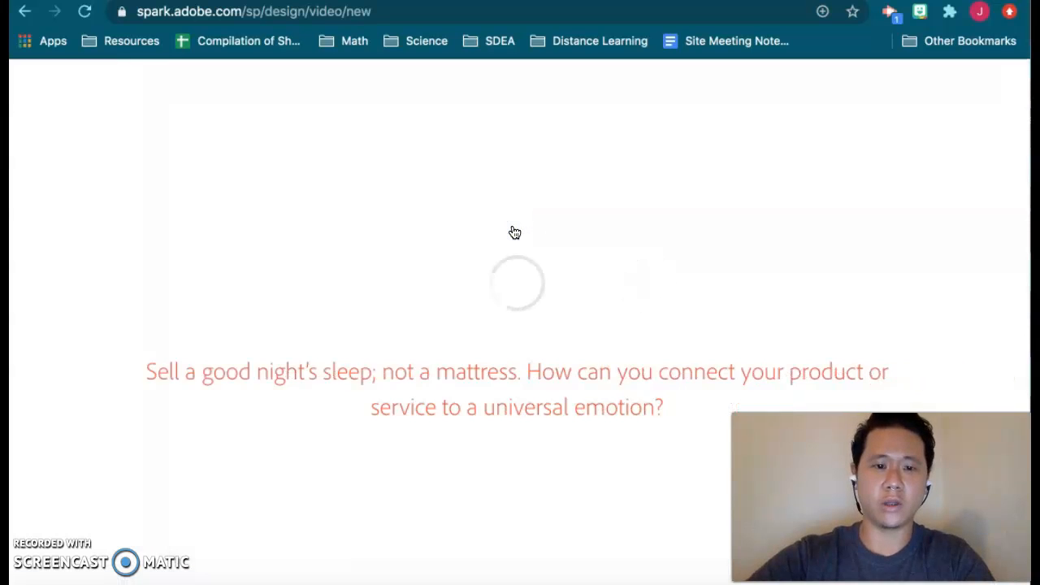
pyautogui.moveTo(262, 156); pyautogui.dragTo(747, 199)
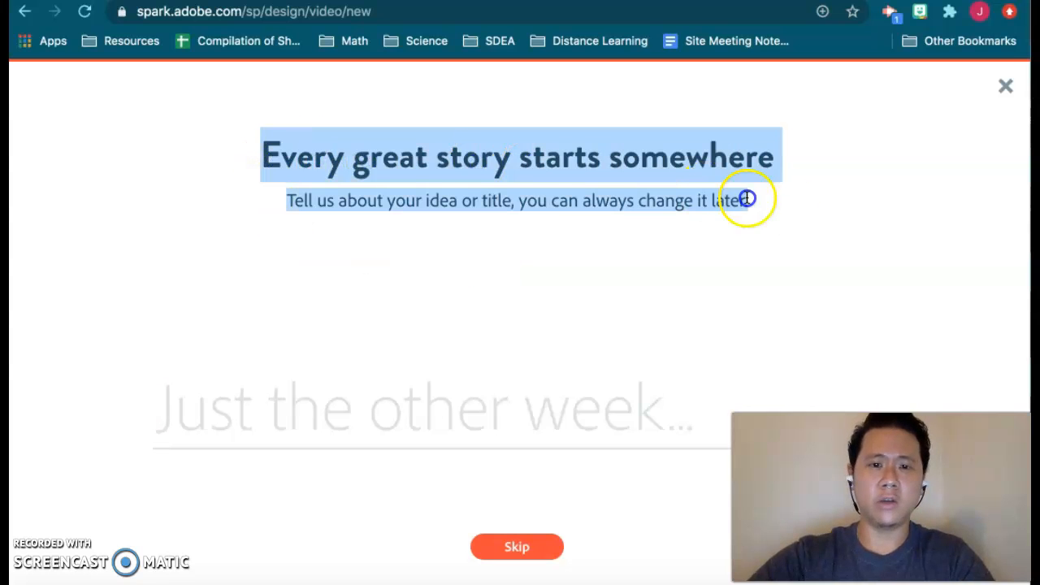
pyautogui.click(363, 168)
pyautogui.moveTo(339, 157); pyautogui.dragTo(706, 201)
pyautogui.click(706, 201)
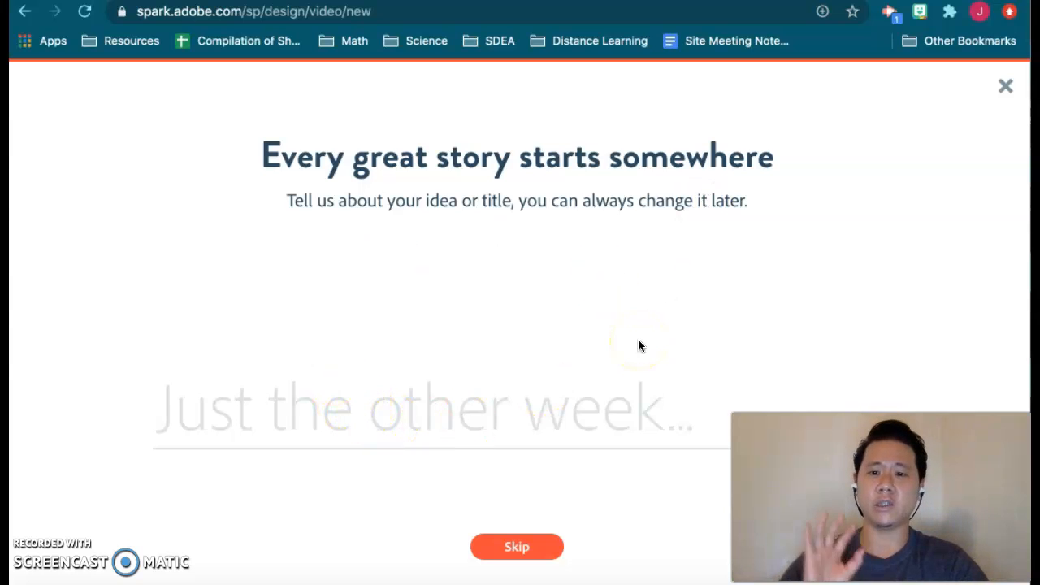
# Title the video "Introduction to Sparks" and continue to the story template selection.
pyautogui.click(207, 406)
pyautogui.click(284, 420)
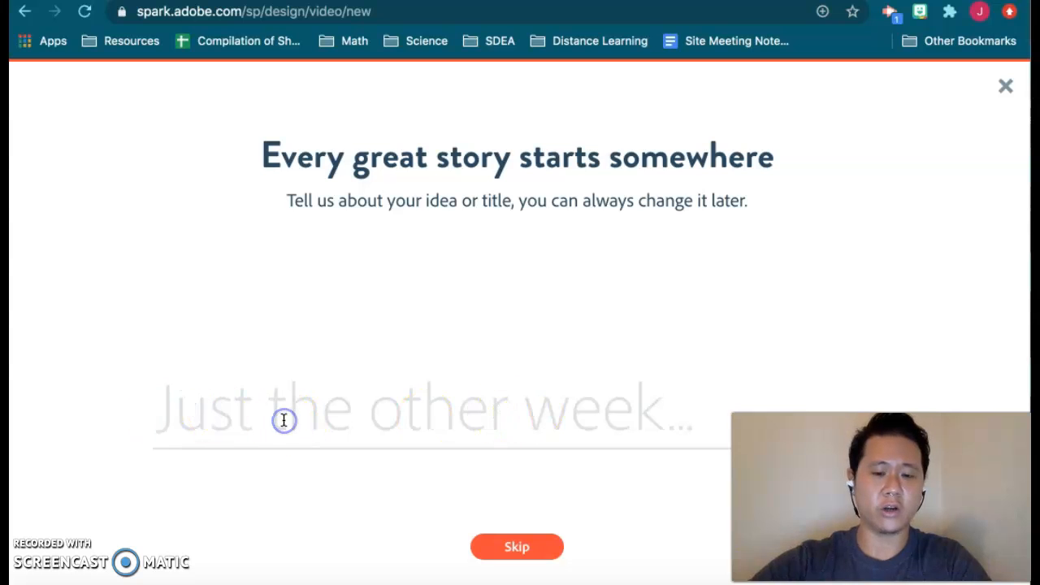
pyautogui.write('TITLE')
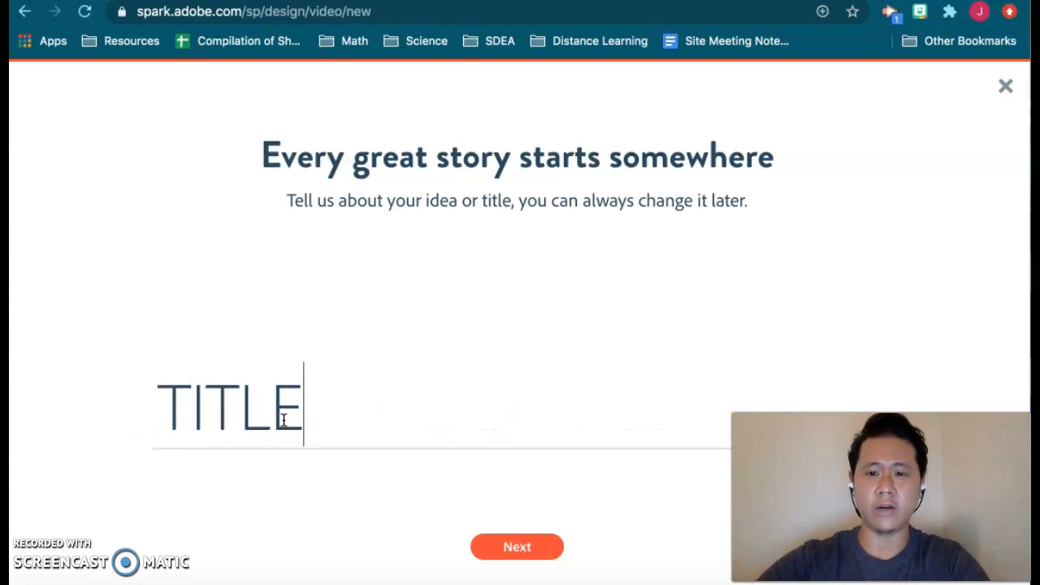
pyautogui.doubleClick(283, 420)
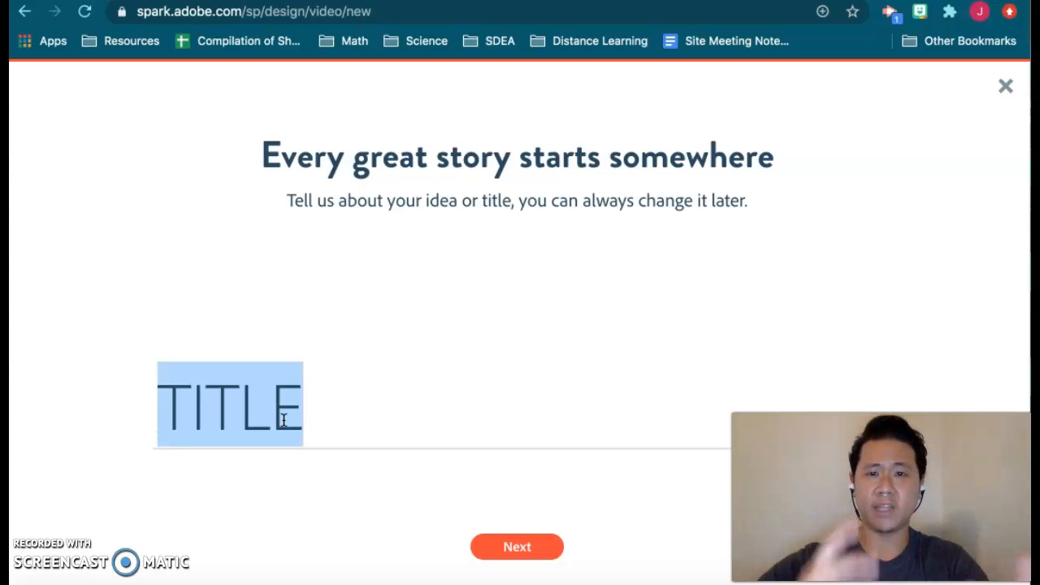
pyautogui.write('In')
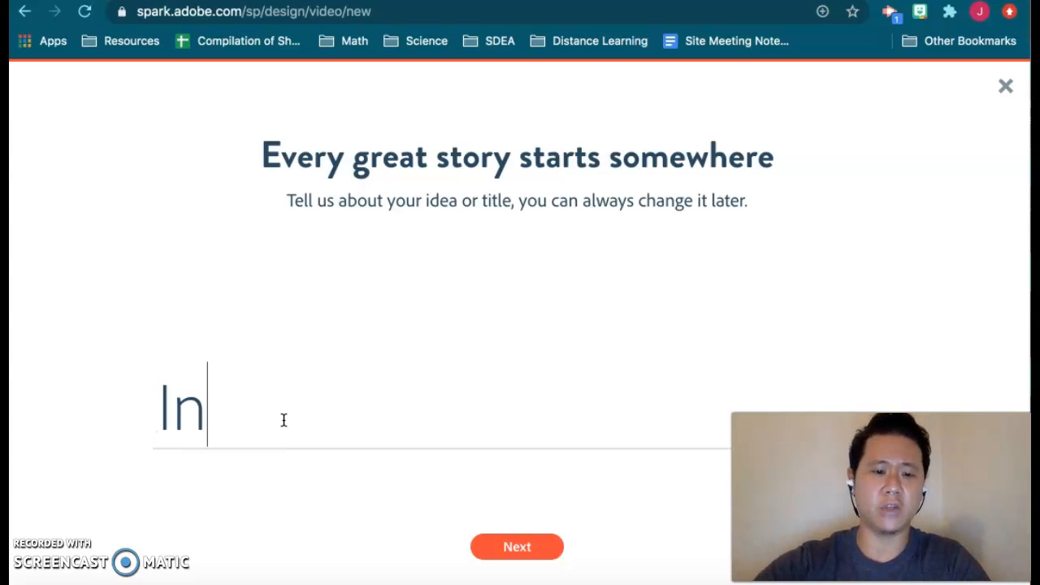
pyautogui.write('troduction to S')
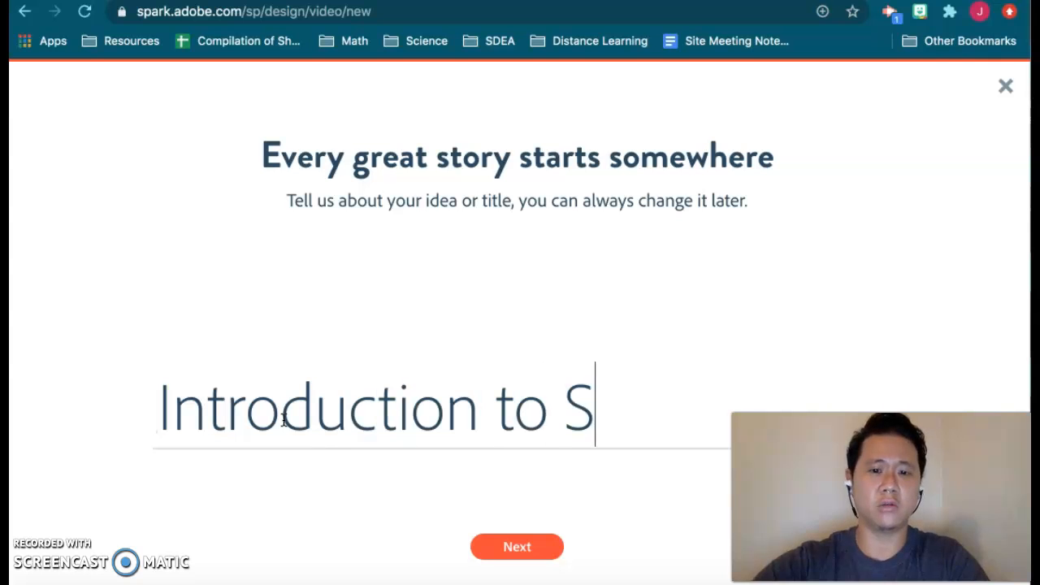
pyautogui.write('parks')
pyautogui.click(511, 547)
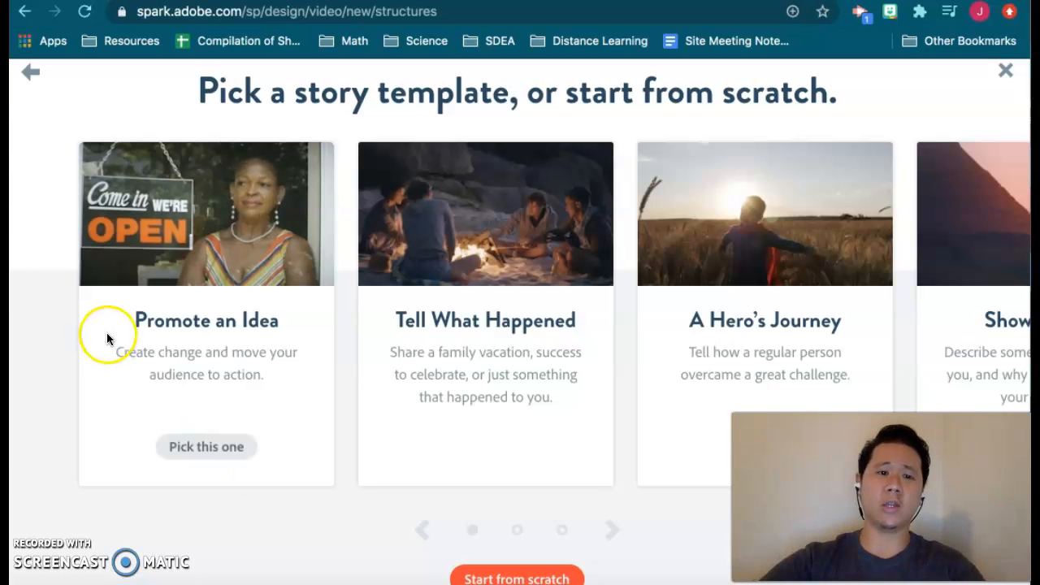
# Pick the Show and Tell story template and dismiss the quick tips tutorial and the Google Classroom sharing notice.
pyautogui.click(610, 533)
pyautogui.click(610, 533)
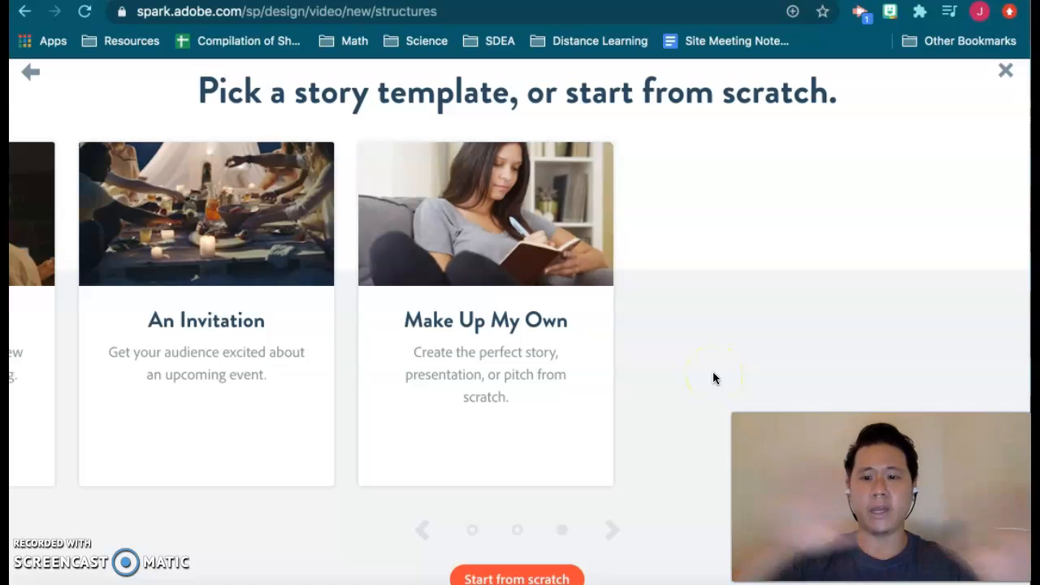
pyautogui.click(424, 530)
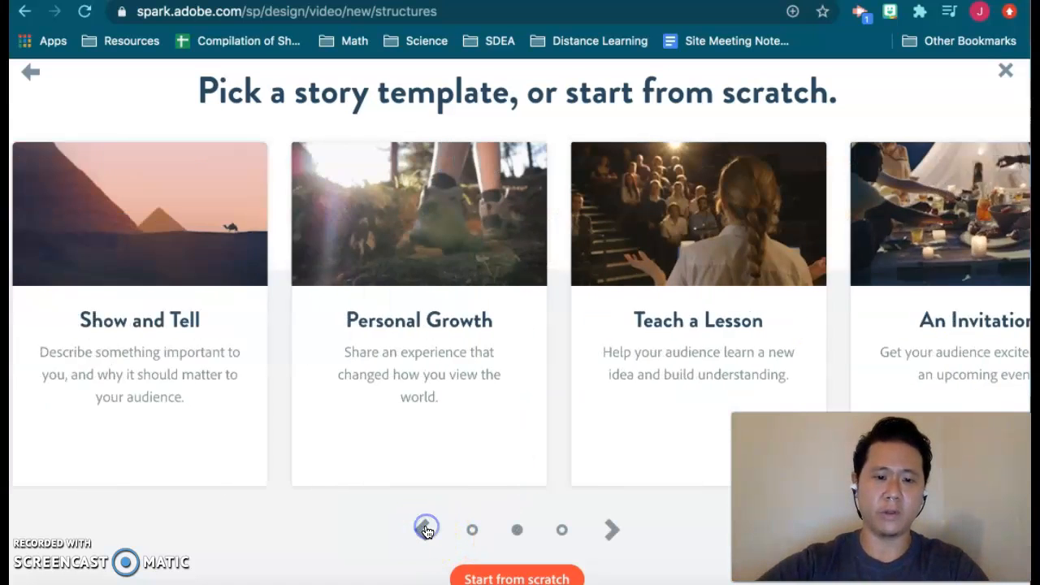
pyautogui.moveTo(274, 302)
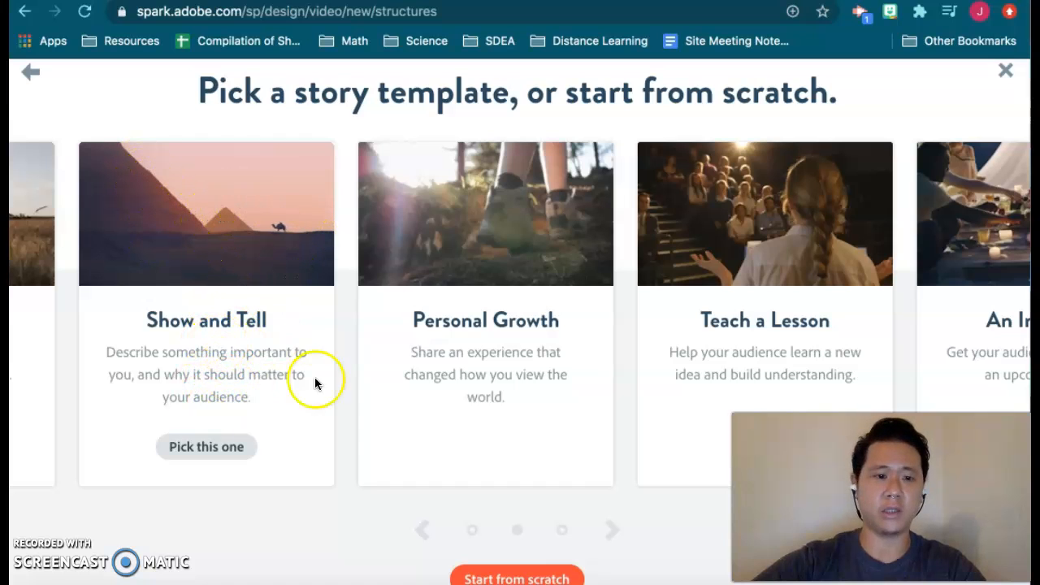
pyautogui.click(203, 449)
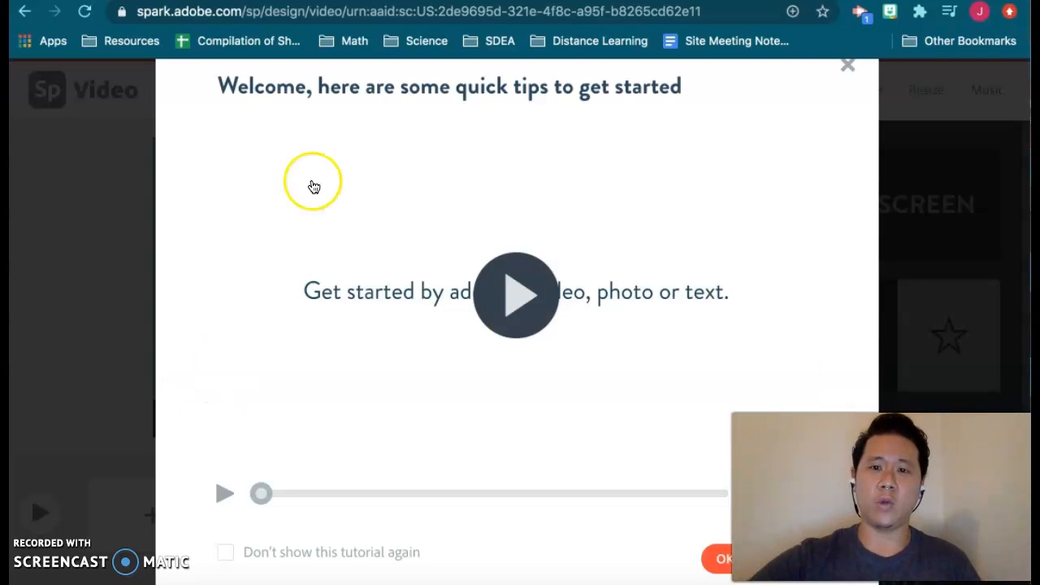
pyautogui.click(846, 66)
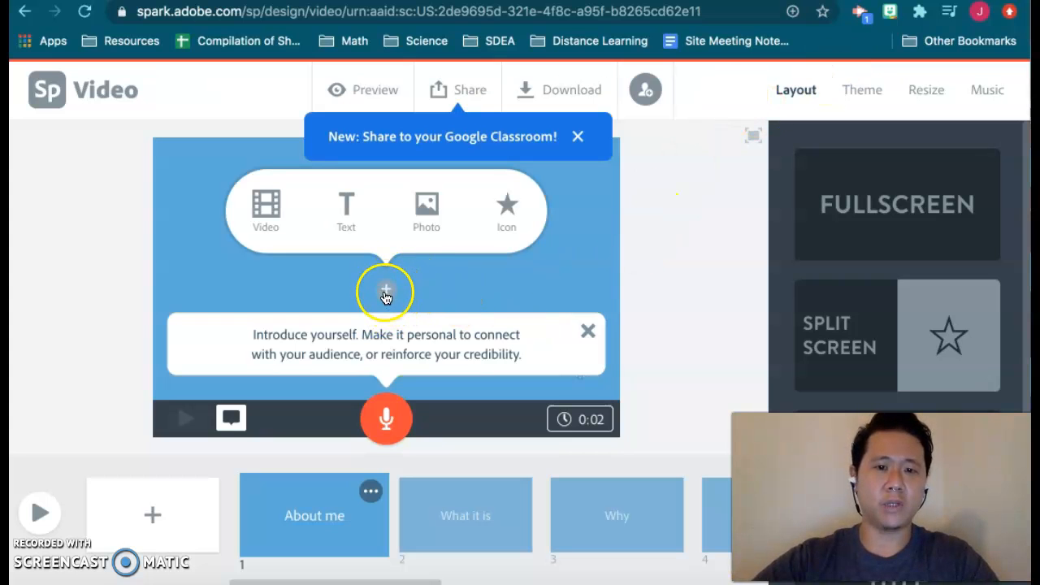
pyautogui.click(578, 137)
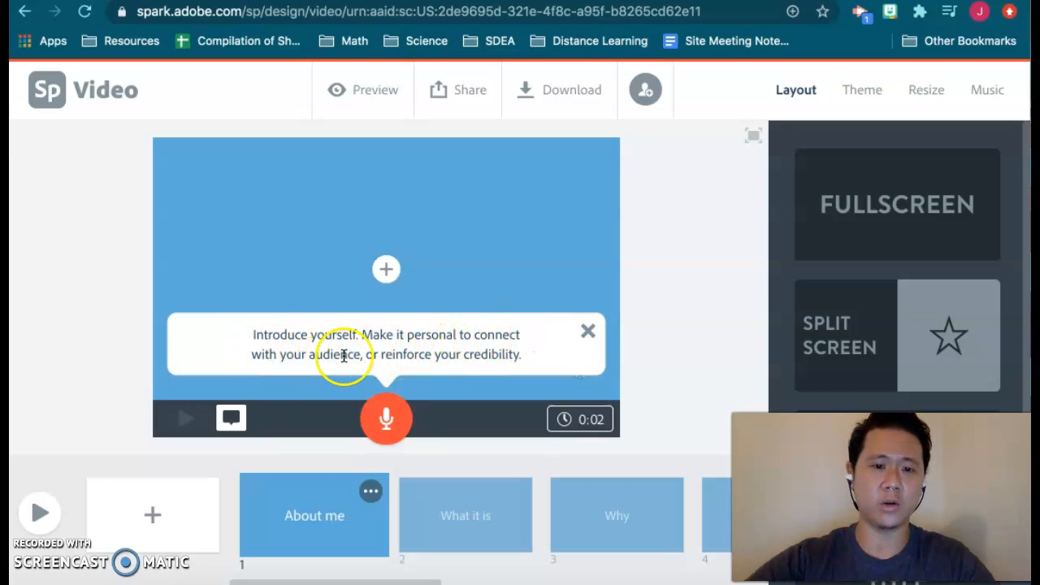
# Add text to the About me slide giving a hello with the presenter's first name, followed by "I will be teaching you about Adobe Sparks.".
pyautogui.click(387, 272)
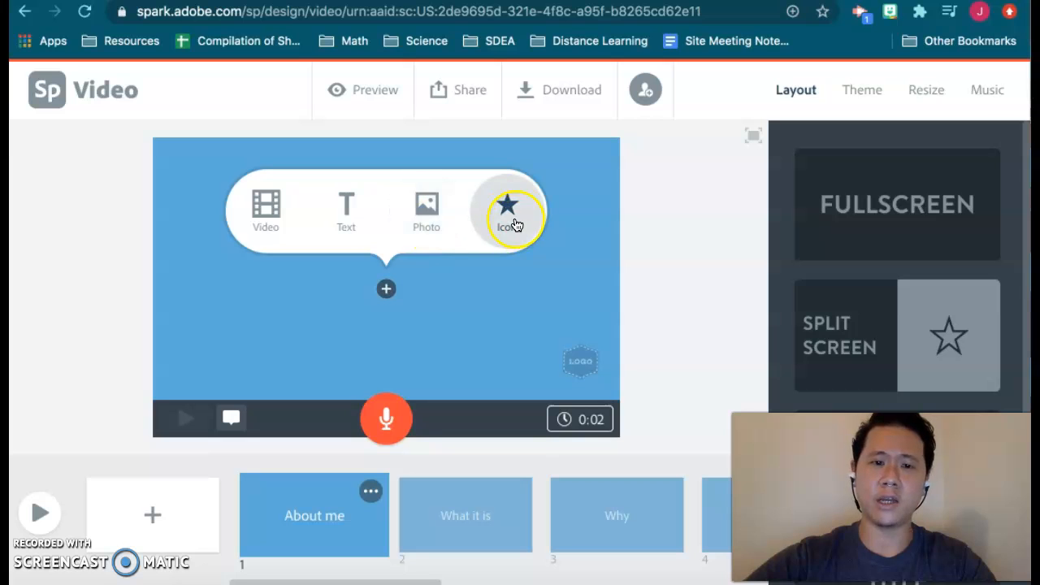
pyautogui.click(347, 226)
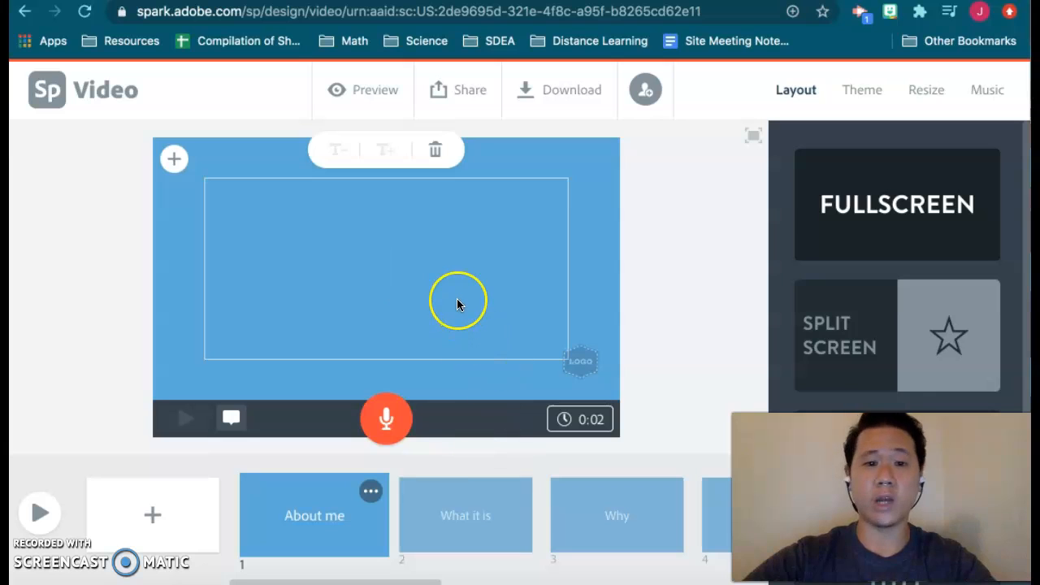
pyautogui.write('Hello,')
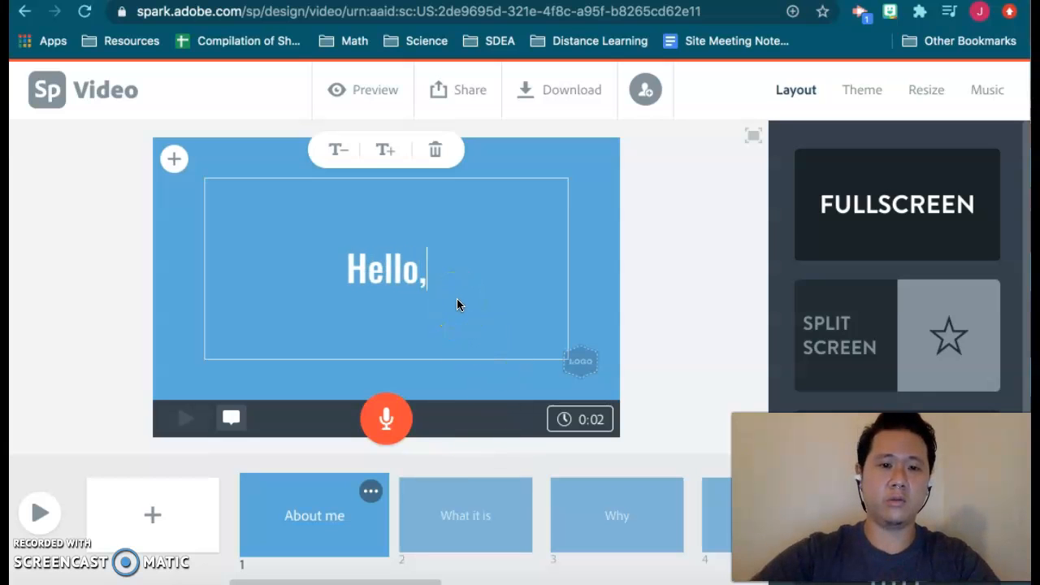
pyautogui.write(' my name is Jay')
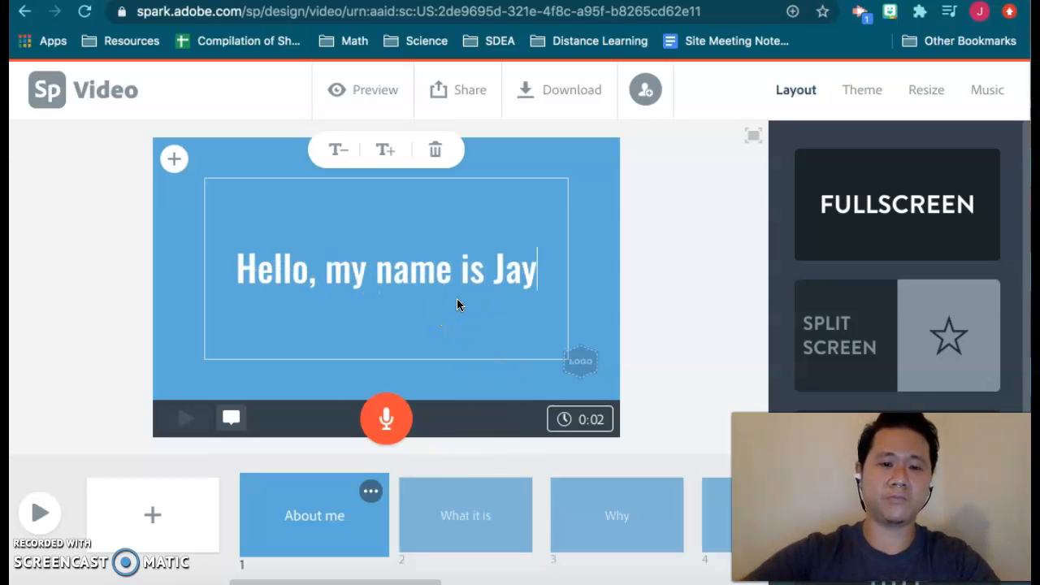
pyautogui.write('.')
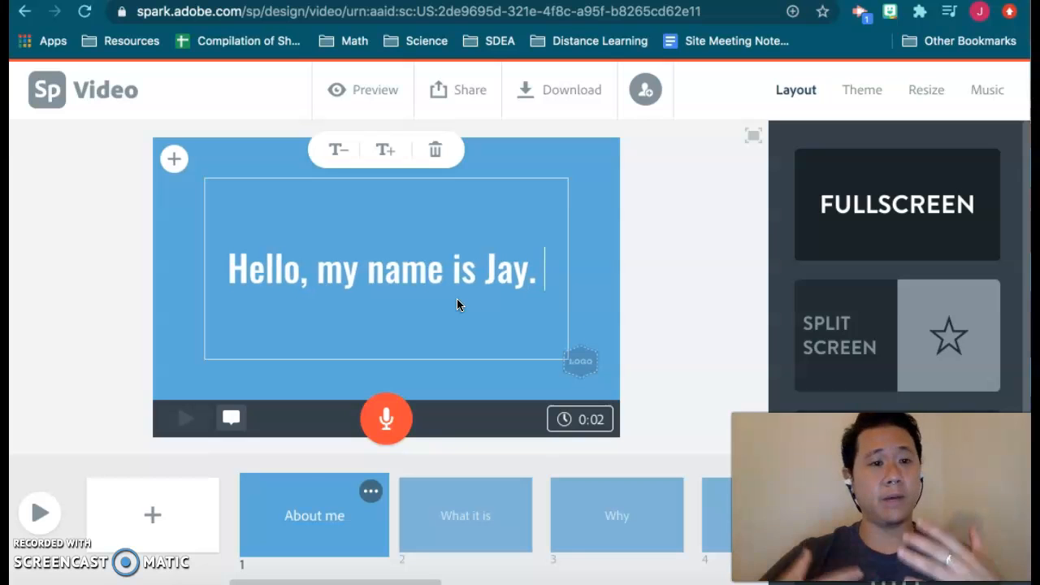
pyautogui.write(' I will ')
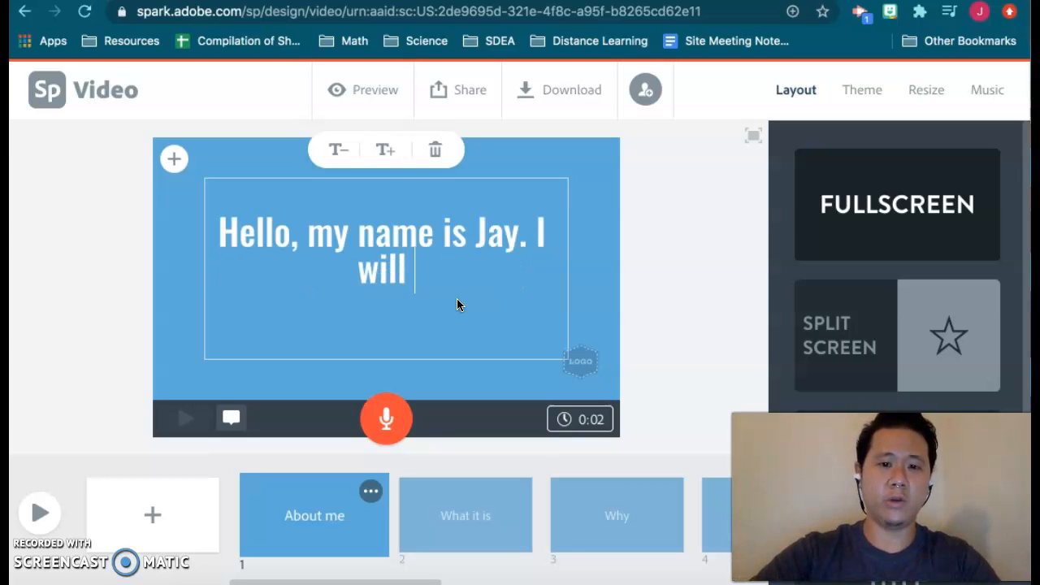
pyautogui.write('be teaching y')
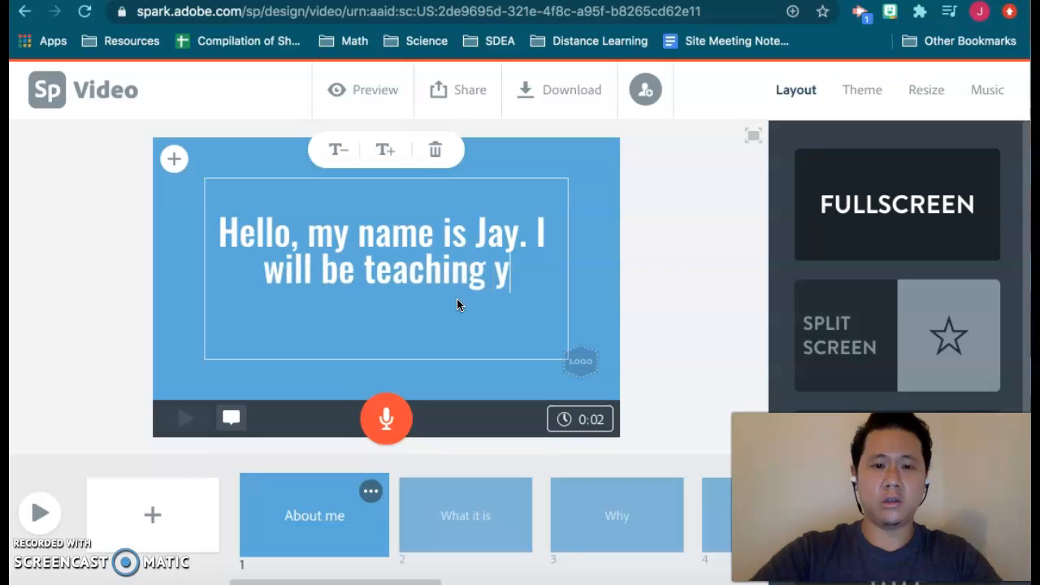
pyautogui.write('ou about Adobe ')
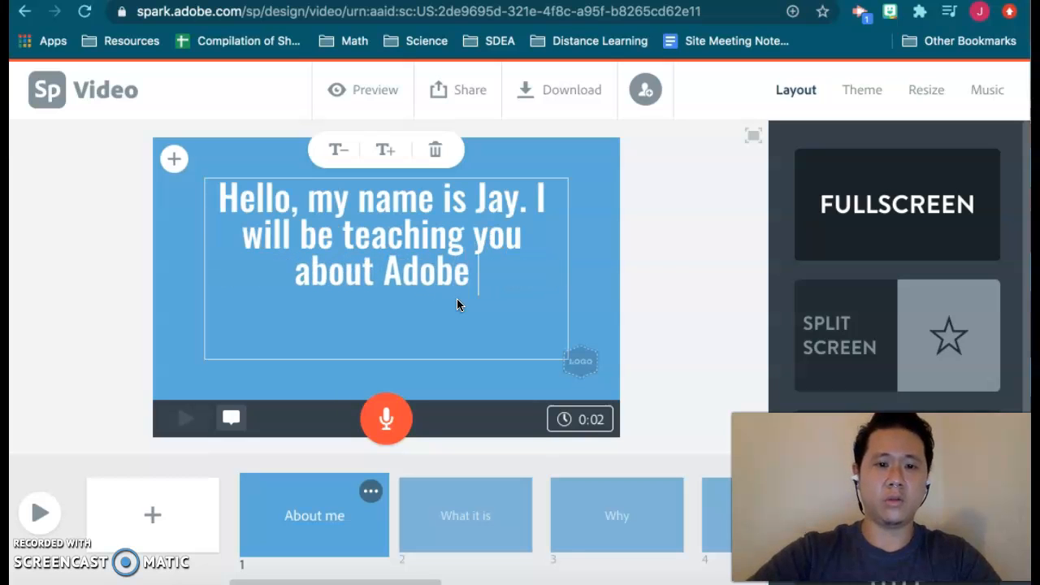
pyautogui.write('Sparks.')
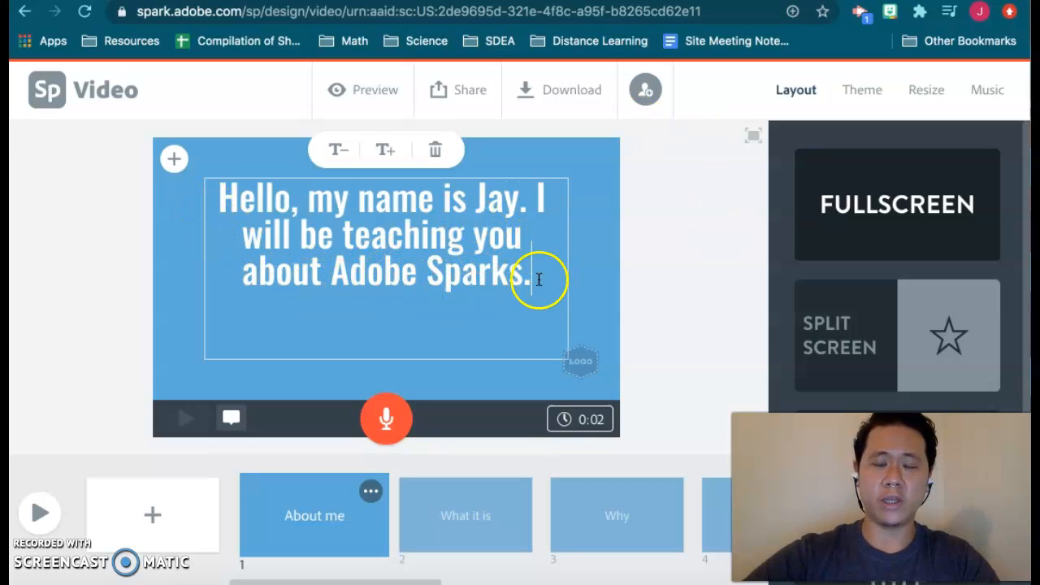
# Shrink the introduction text on the first slide by several sizes until it is tiny.
pyautogui.moveTo(298, 220); pyautogui.dragTo(483, 260)
pyautogui.click(302, 207)
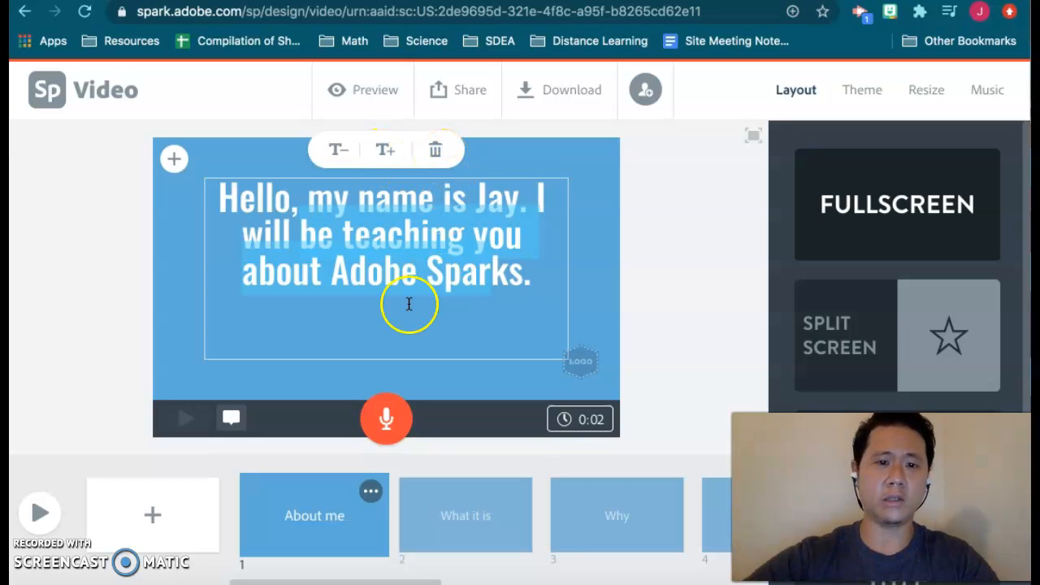
pyautogui.click(340, 154)
pyautogui.click(339, 155)
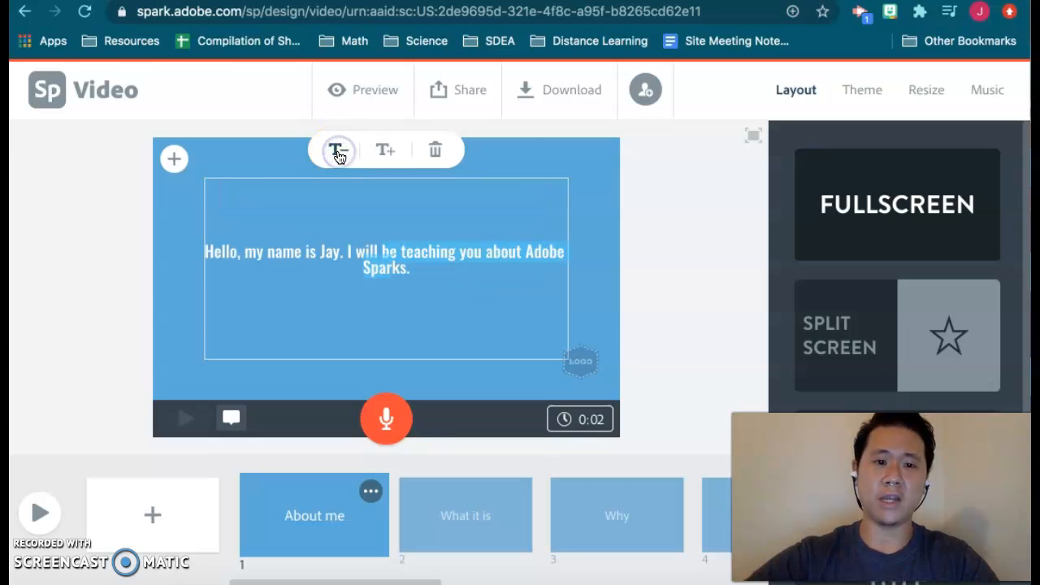
pyautogui.click(339, 155)
pyautogui.click(339, 154)
# Enlarge the first slide's introduction text step by step to its largest available size.
pyautogui.click(387, 155)
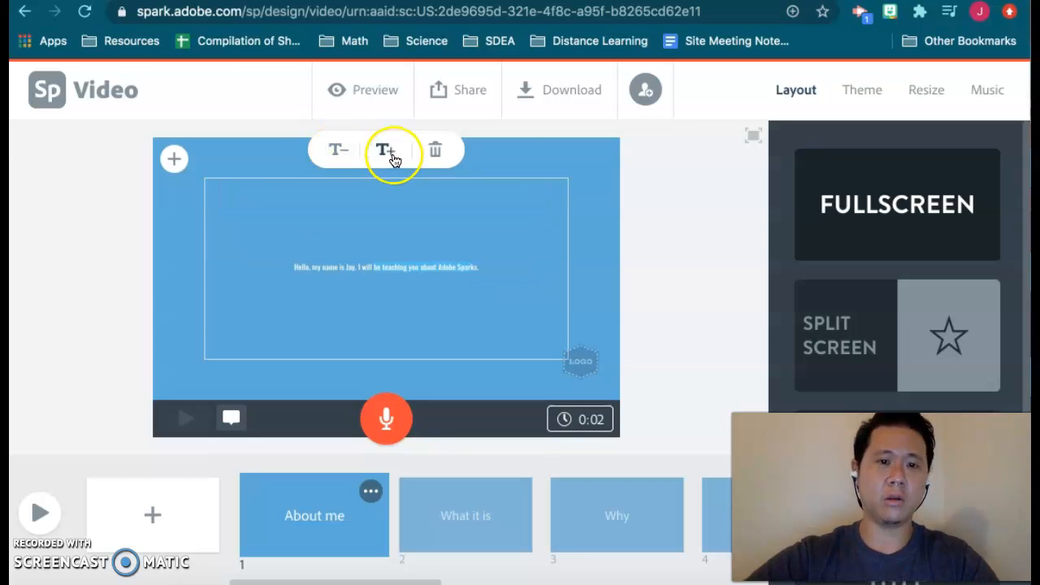
pyautogui.click(387, 154)
pyautogui.click(387, 155)
pyautogui.click(387, 155)
pyautogui.click(387, 154)
pyautogui.click(387, 154)
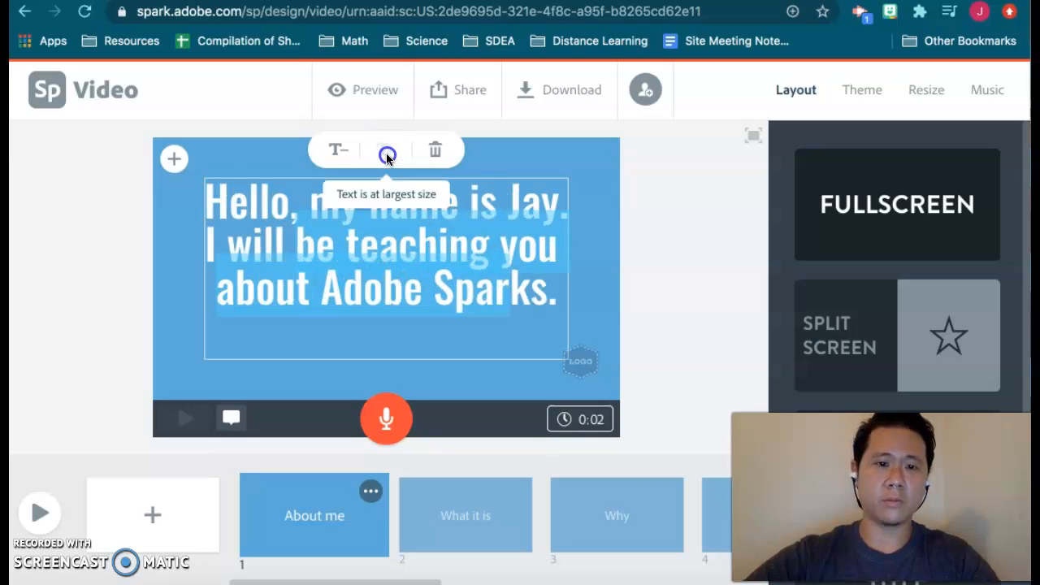
pyautogui.click(388, 157)
pyautogui.click(377, 160)
pyautogui.click(378, 158)
# Reduce the introduction text by two sizes and move it to the bottom centre of the first slide.
pyautogui.click(339, 148)
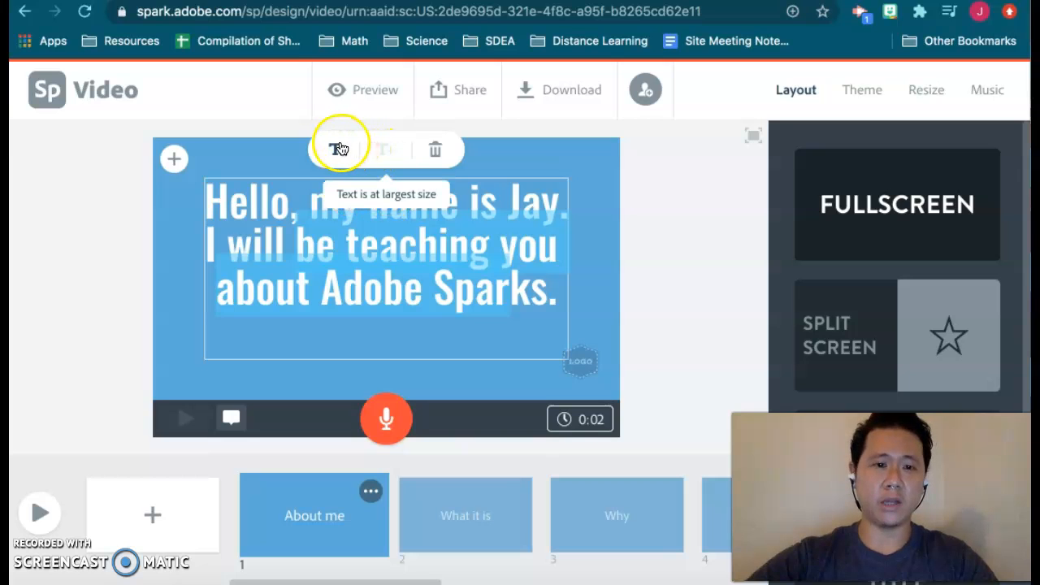
pyautogui.click(339, 149)
pyautogui.click(648, 222)
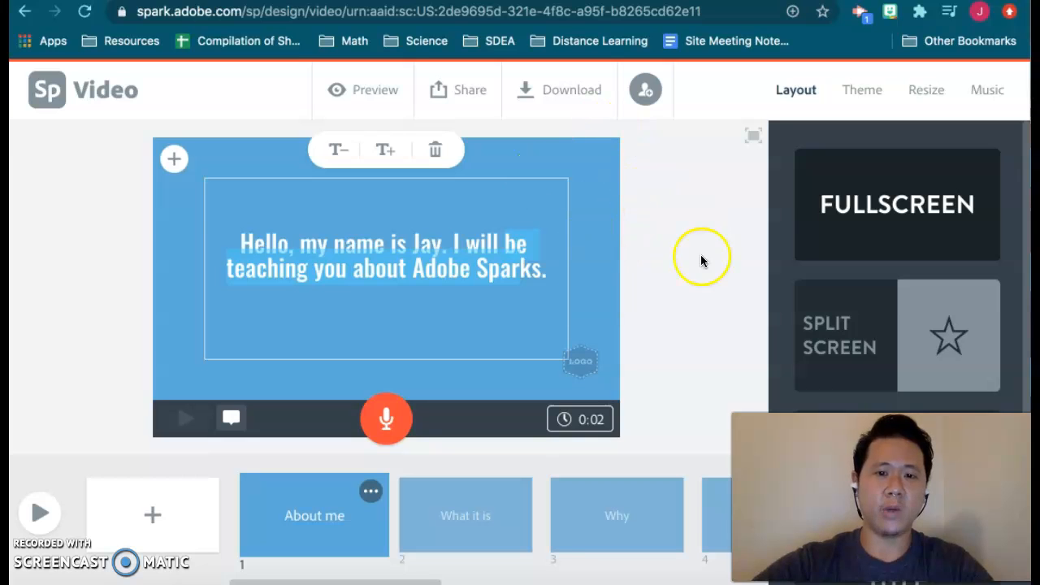
pyautogui.click(647, 246)
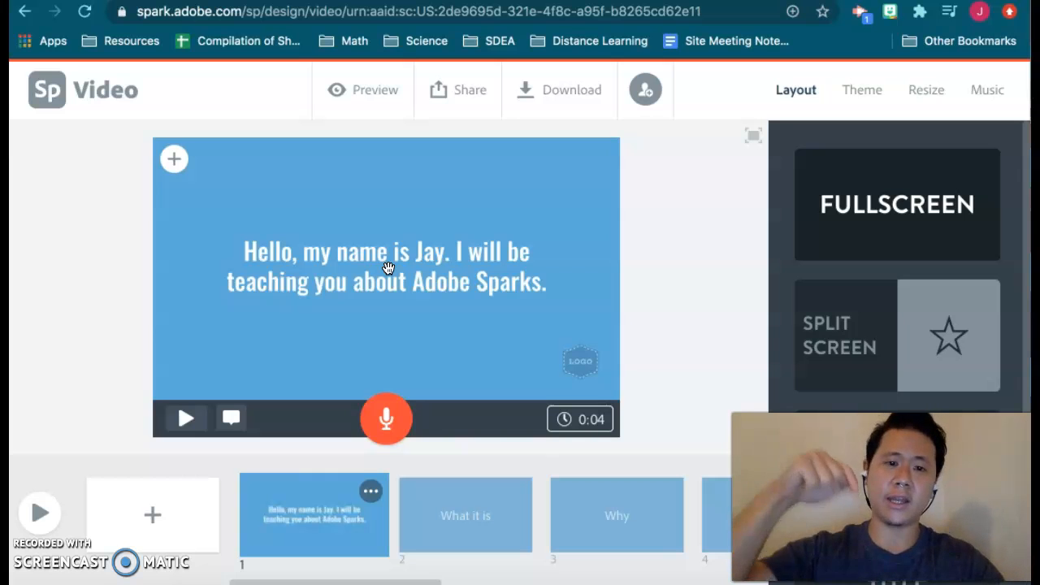
pyautogui.moveTo(388, 268); pyautogui.dragTo(619, 170)
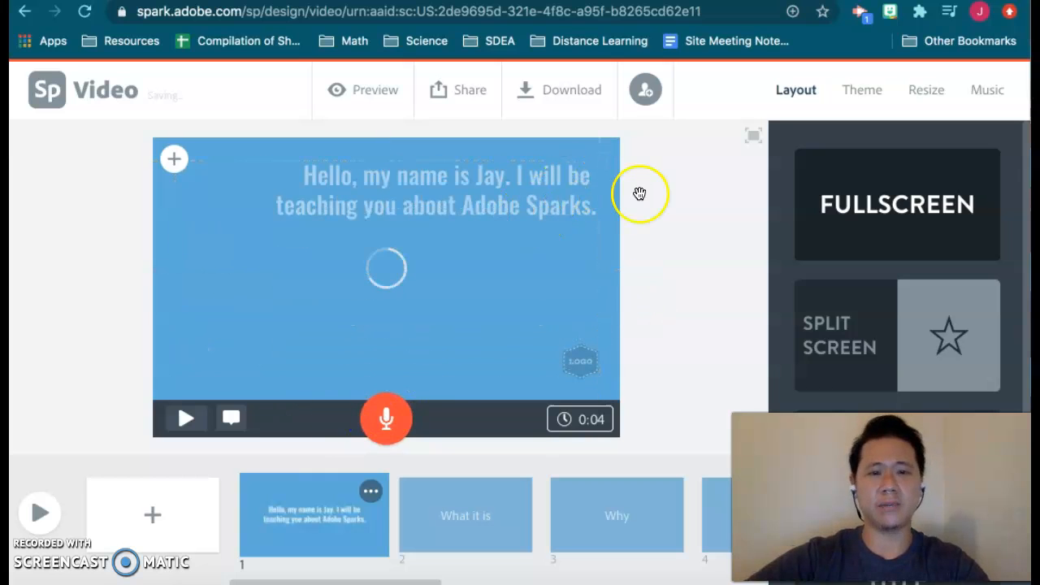
pyautogui.moveTo(528, 170); pyautogui.dragTo(355, 291)
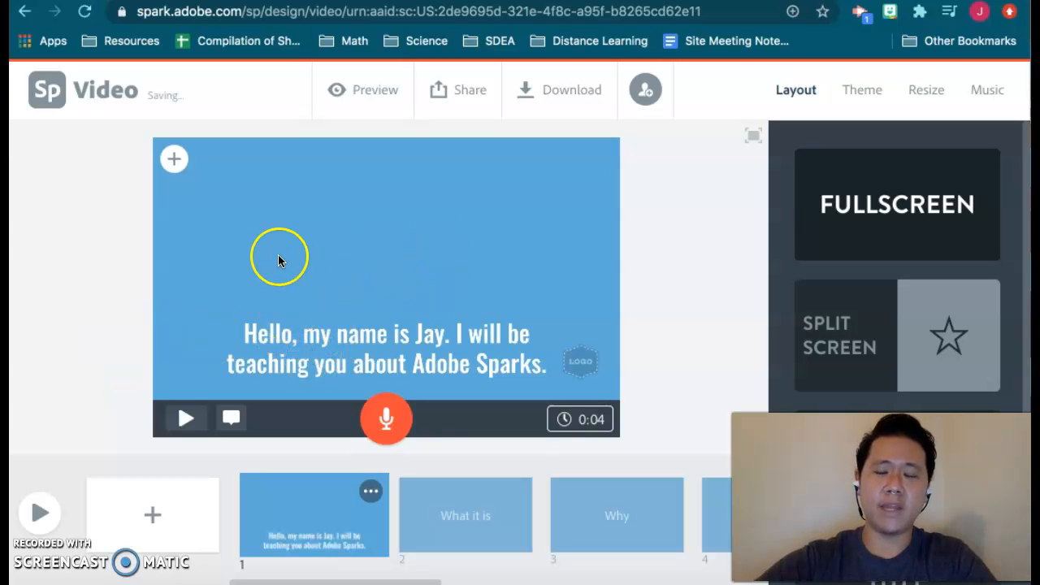
# Search the free photos for "STEM" and add the green fern leaf photo as the first slide's background.
pyautogui.click(175, 165)
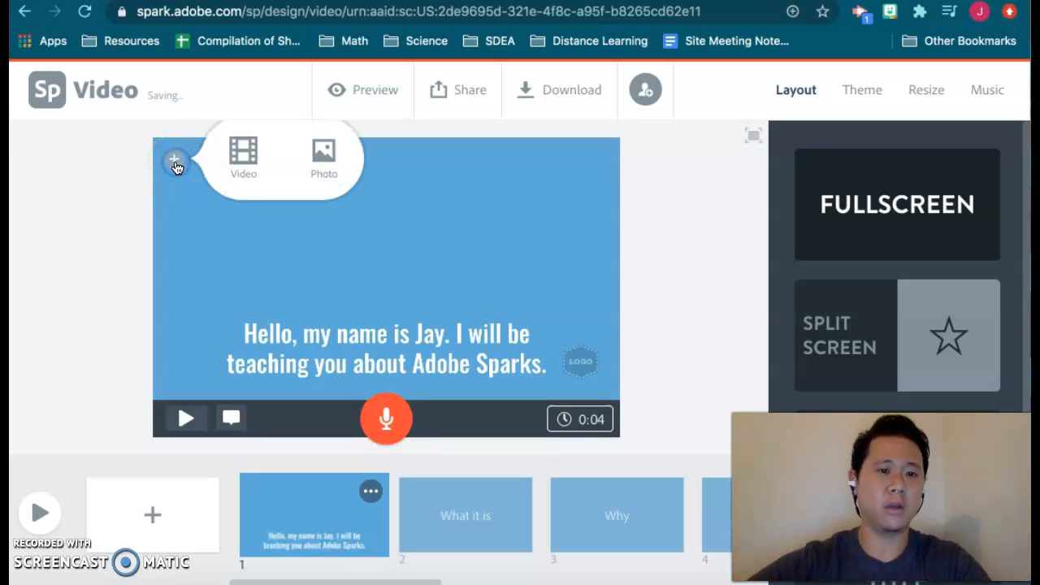
pyautogui.click(328, 159)
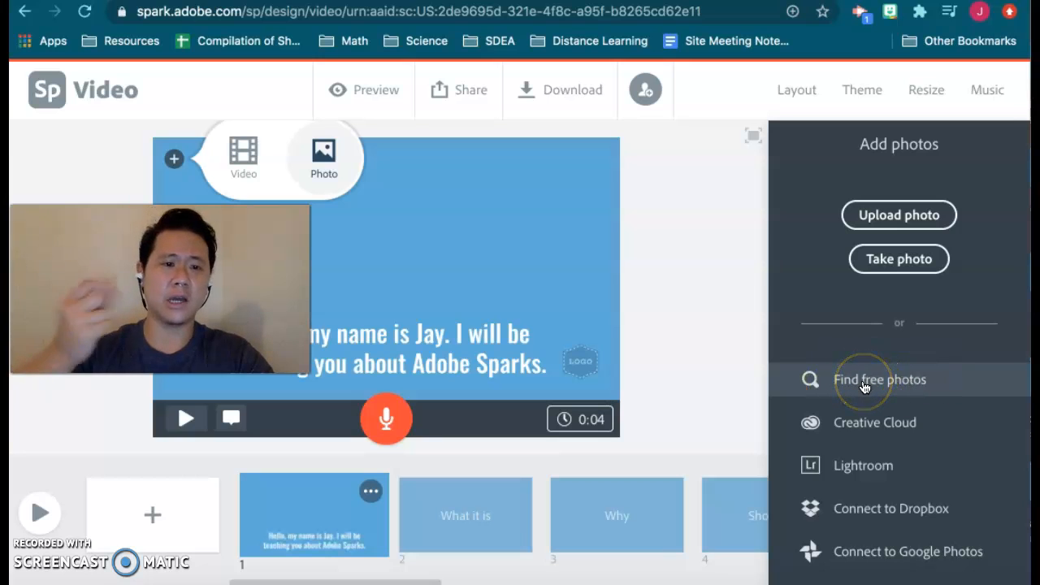
pyautogui.click(865, 388)
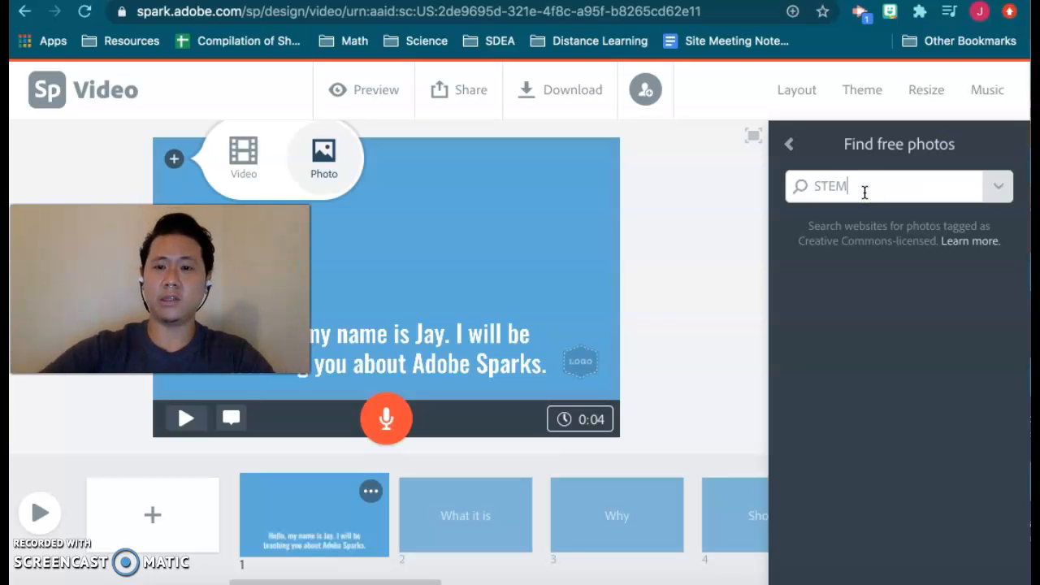
pyautogui.press('Return')
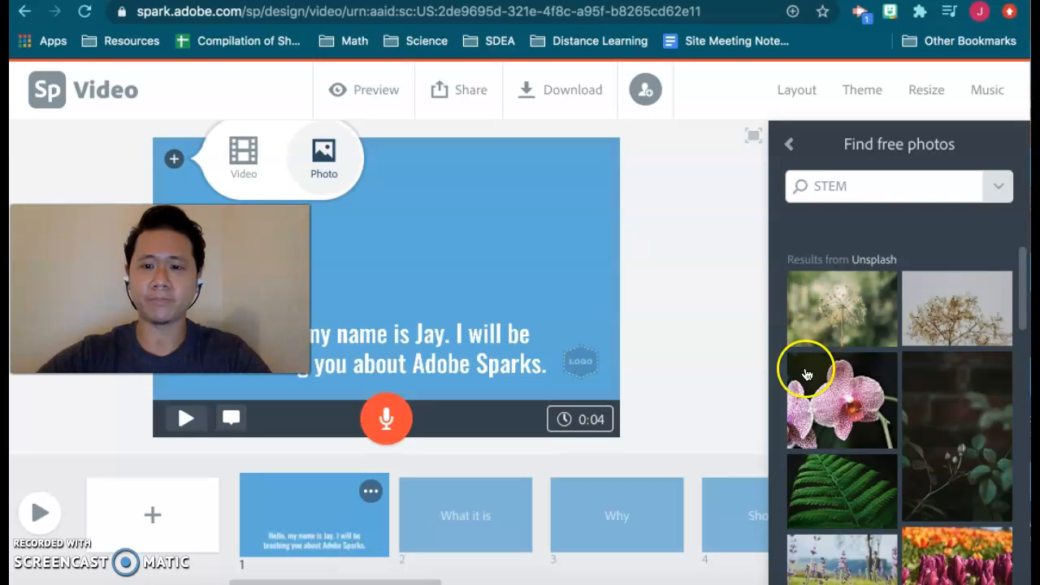
pyautogui.scroll(-3, 948, 437)
pyautogui.scroll(1, 950, 443)
pyautogui.click(864, 399)
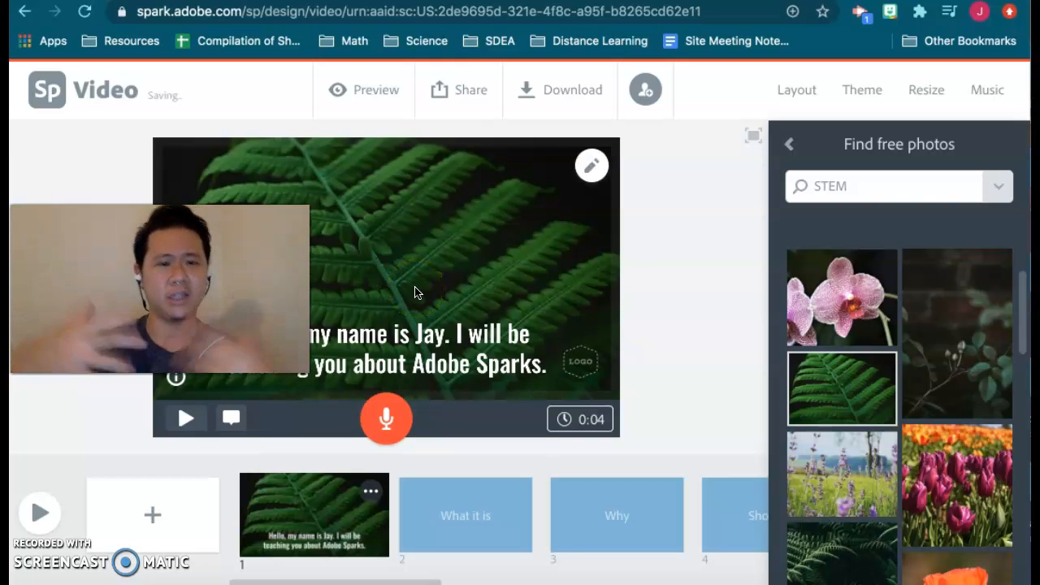
pyautogui.click(790, 145)
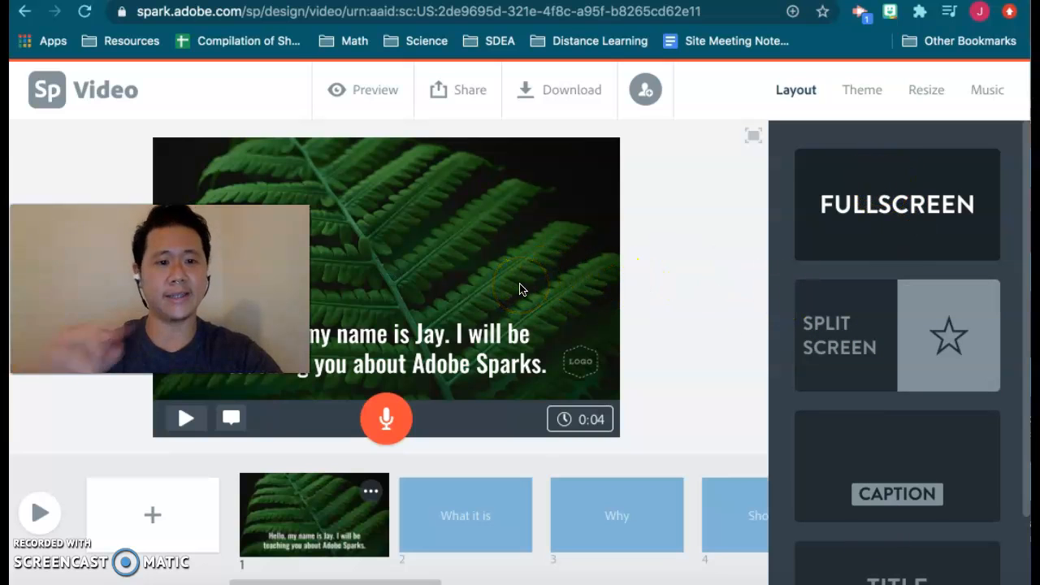
# Add the text "Adobe Sparks is a great tool to make presentations." to the What it is slide and reduce its size once.
pyautogui.click(475, 535)
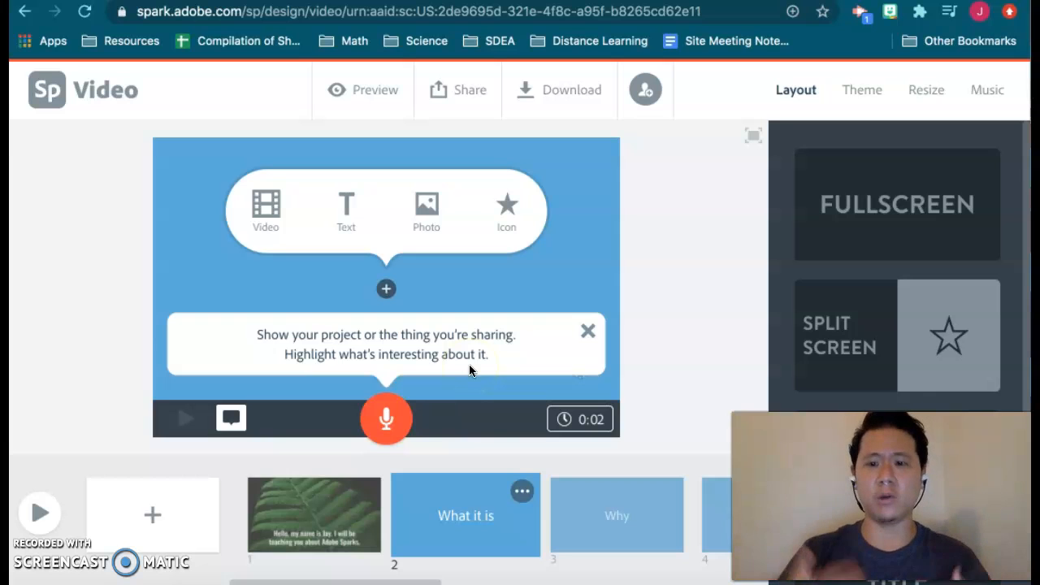
pyautogui.click(346, 209)
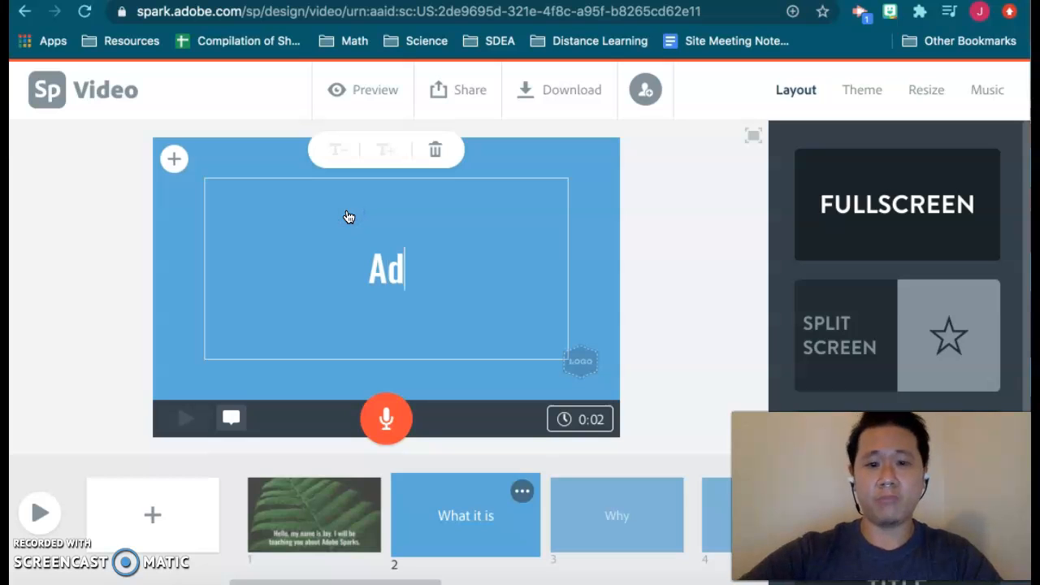
pyautogui.write('Adobe Sparks is a gr')
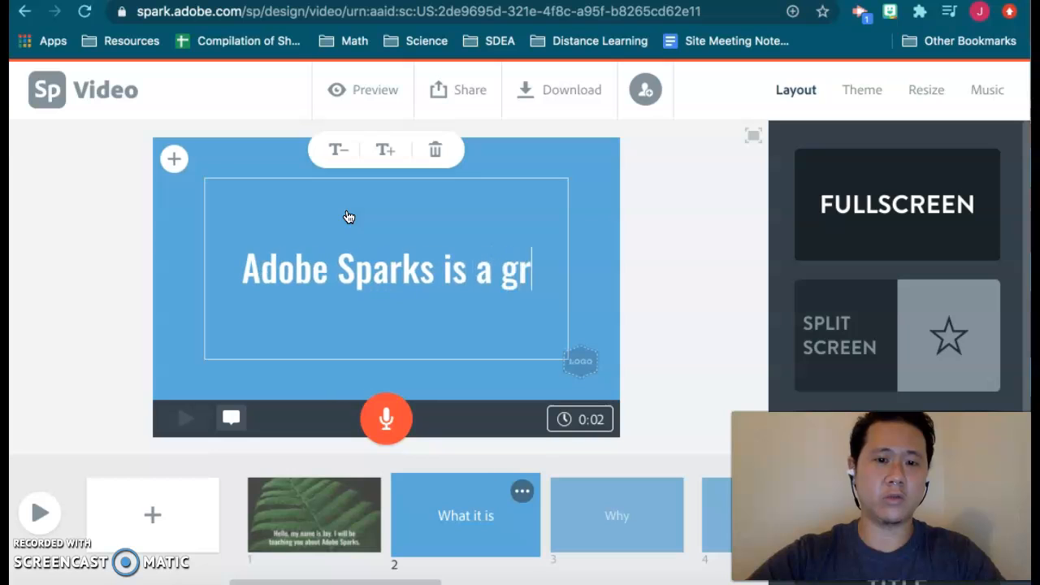
pyautogui.write('eat tool to make presentations.')
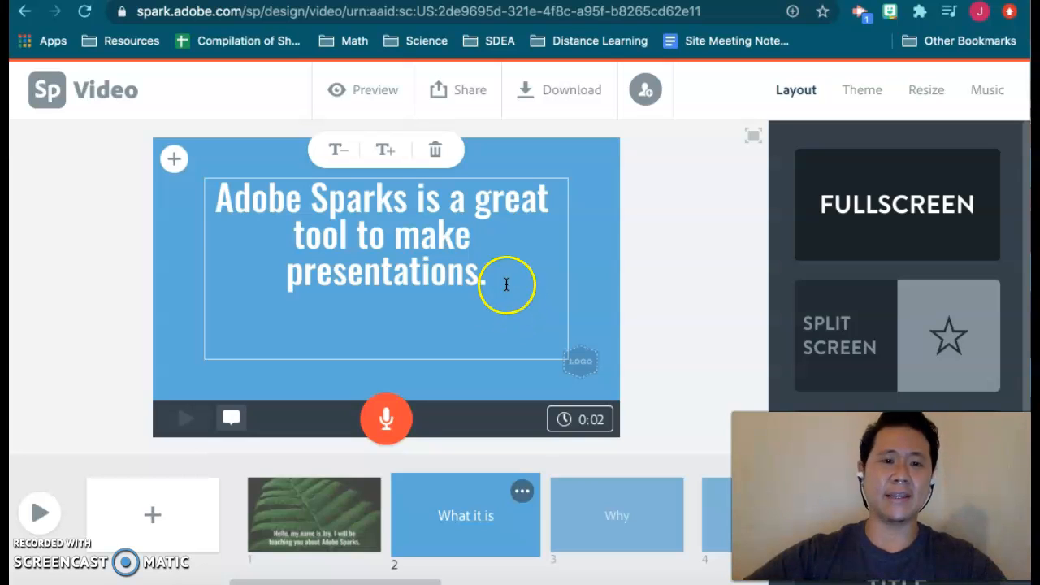
pyautogui.click(339, 149)
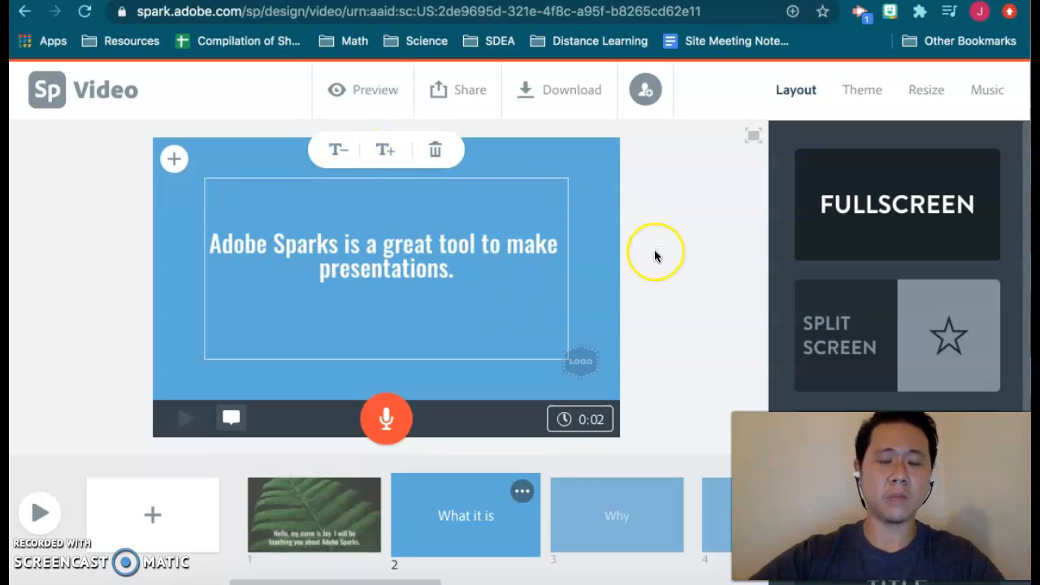
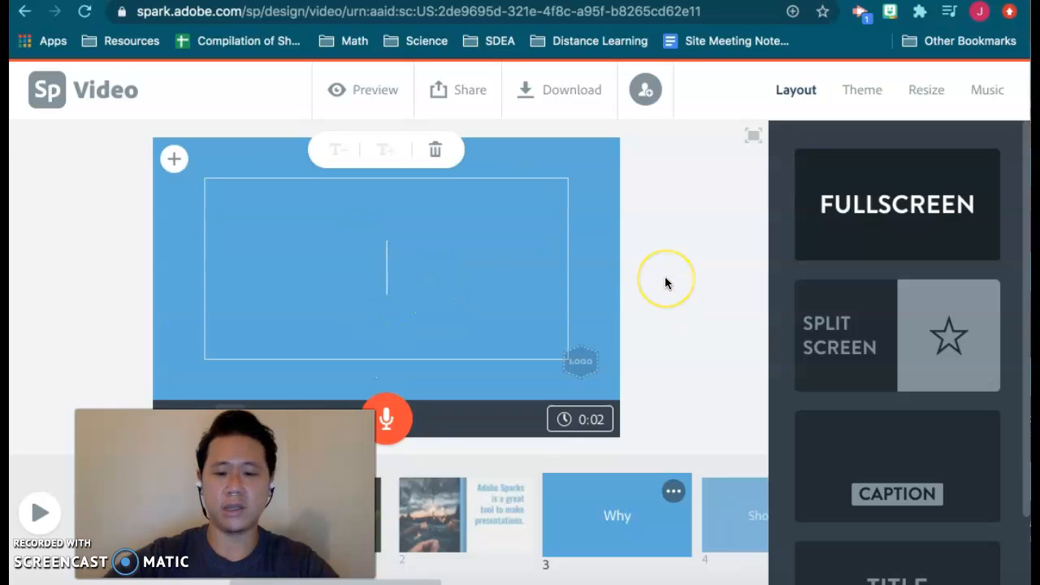
# Enter the text "Because Adobe Sparks is easy to use!" on the Why slide.
pyautogui.write('Because it is')
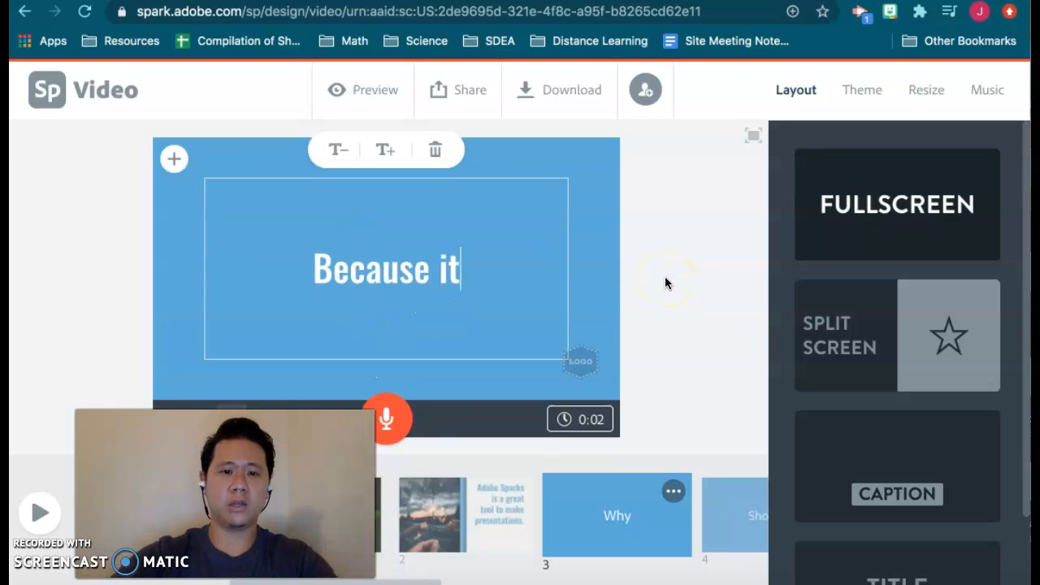
pyautogui.press('BackSpace')
pyautogui.press('BackSpace')
pyautogui.press('BackSpace')
pyautogui.press('BackSpace')
pyautogui.press('BackSpace')
pyautogui.press('BackSpace')
pyautogui.press('BackSpace')
pyautogui.press('BackSpace')
pyautogui.press('BackSpace')
pyautogui.press('BackSpace')
pyautogui.press('BackSpace')
pyautogui.press('BackSpace')
pyautogui.press('BackSpace')
pyautogui.write('ecause Adobe Sark')
pyautogui.press('BackSpace')
pyautogui.press('BackSpace')
pyautogui.press('BackSpace')
pyautogui.write('parks i')
pyautogui.press('BackSpace')
pyautogui.press('BackSpace')
pyautogui.press('BackSpace')
pyautogui.press('BackSpace')
pyautogui.press('BackSpace')
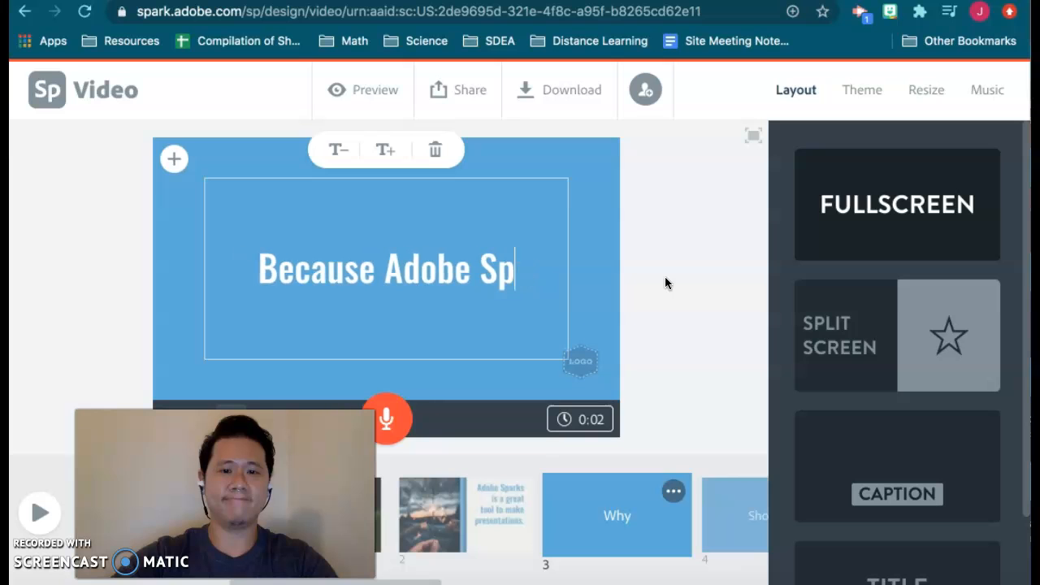
pyautogui.write('arks is easy to ')
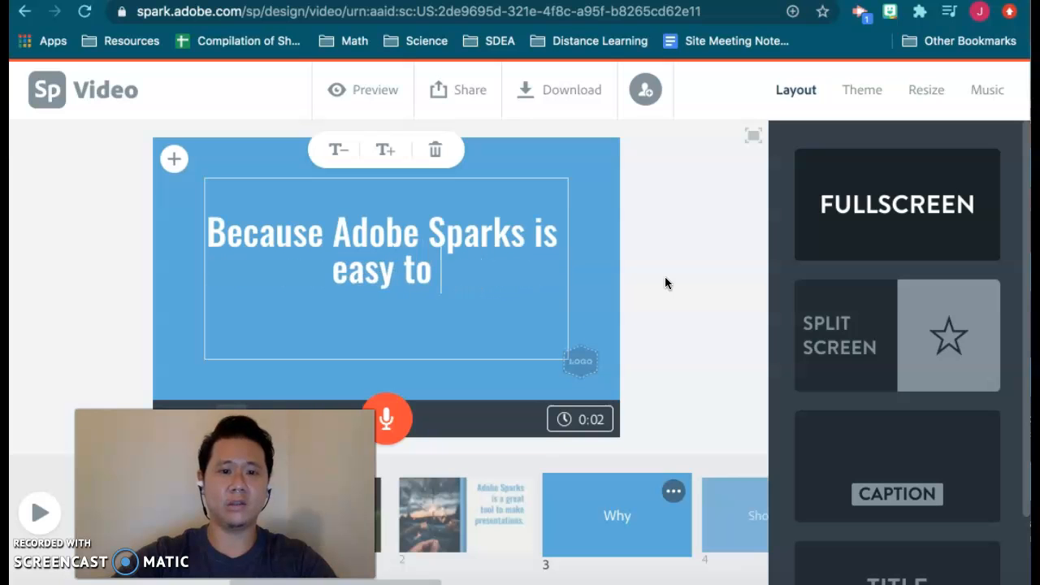
pyautogui.write('use!')
pyautogui.click(721, 320)
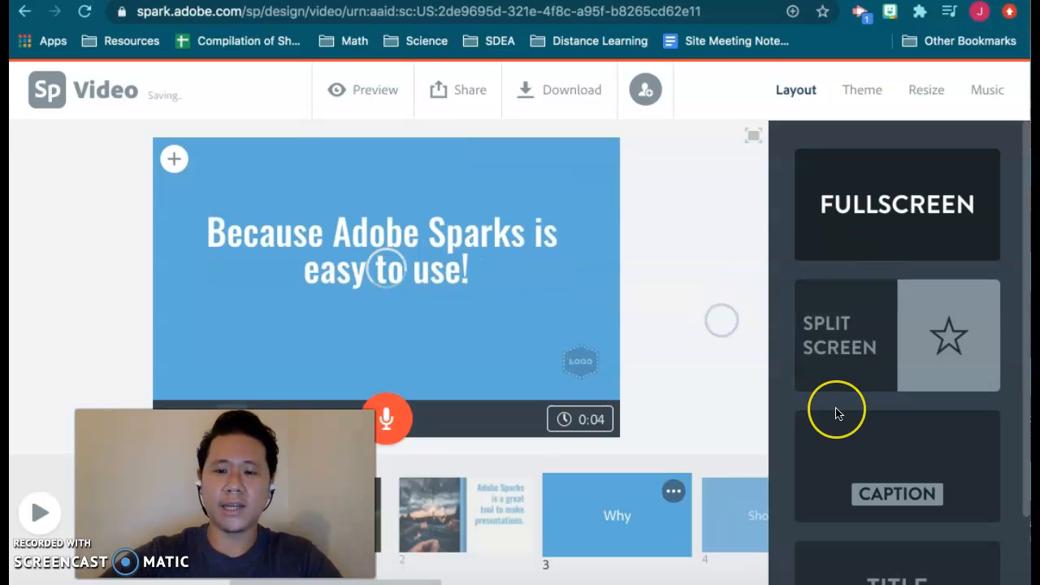
# Give the Why slide a caption layout and upload Steven_Universe_-_Title_Card.png from the Downloads folder as its photo.
pyautogui.scroll(-2, 837, 413)
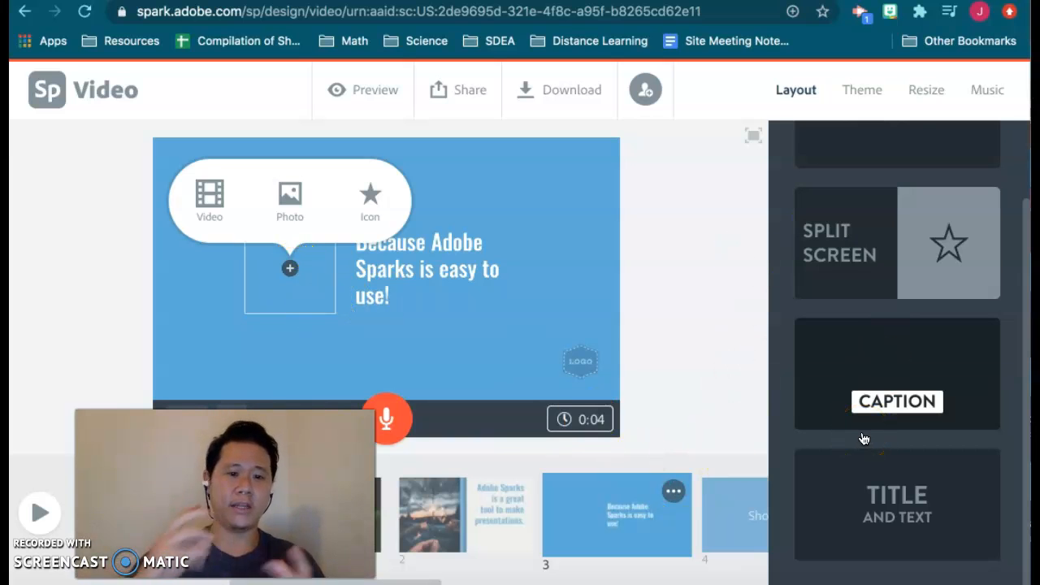
pyautogui.click(292, 210)
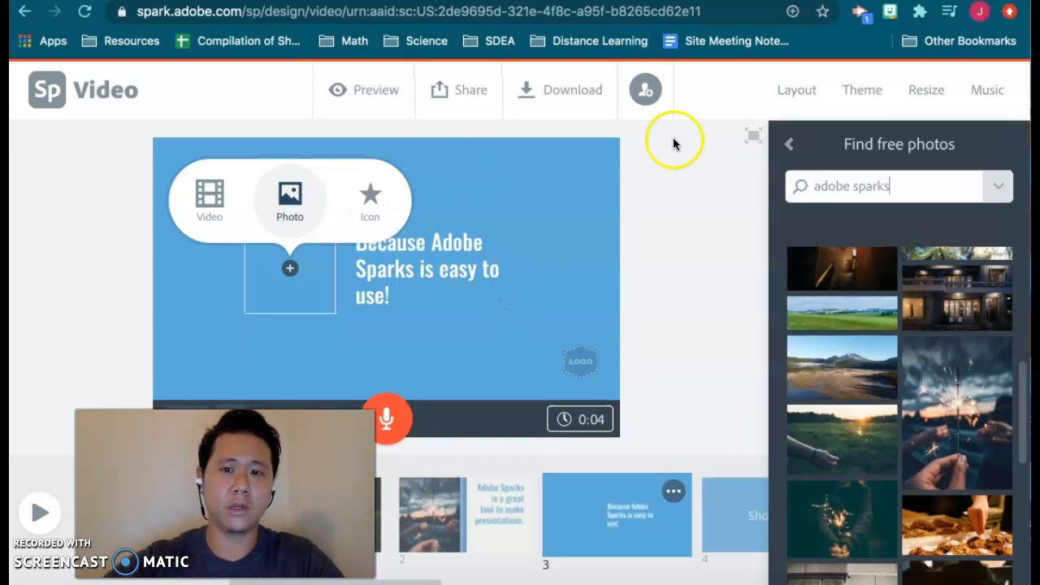
pyautogui.click(793, 145)
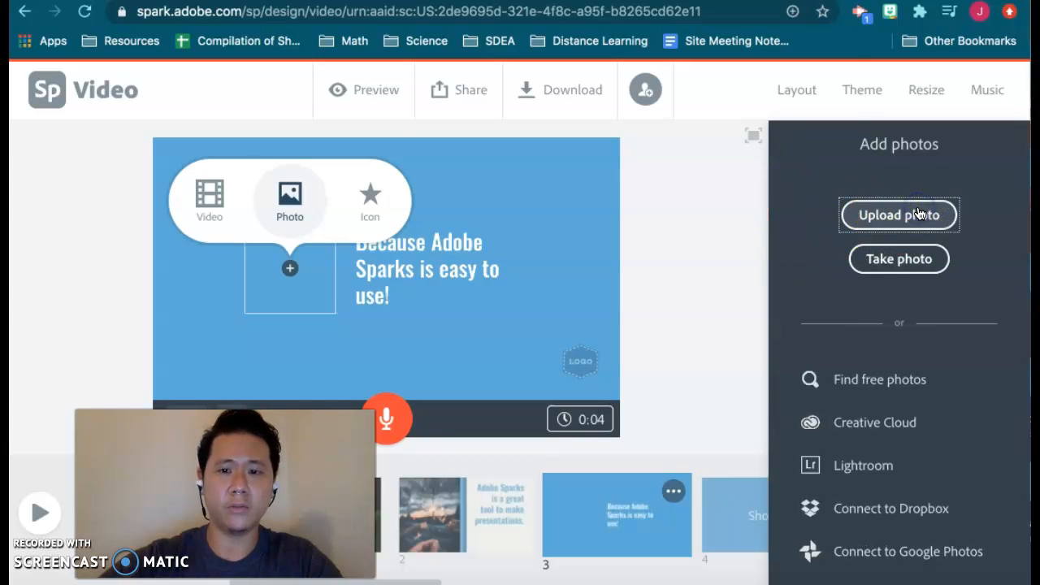
pyautogui.click(919, 214)
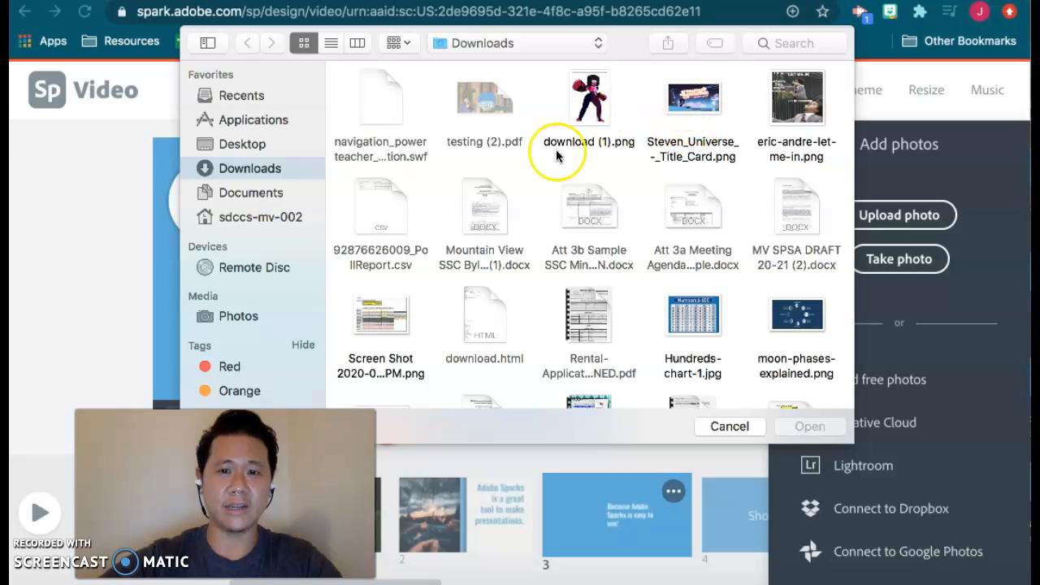
pyautogui.doubleClick(691, 95)
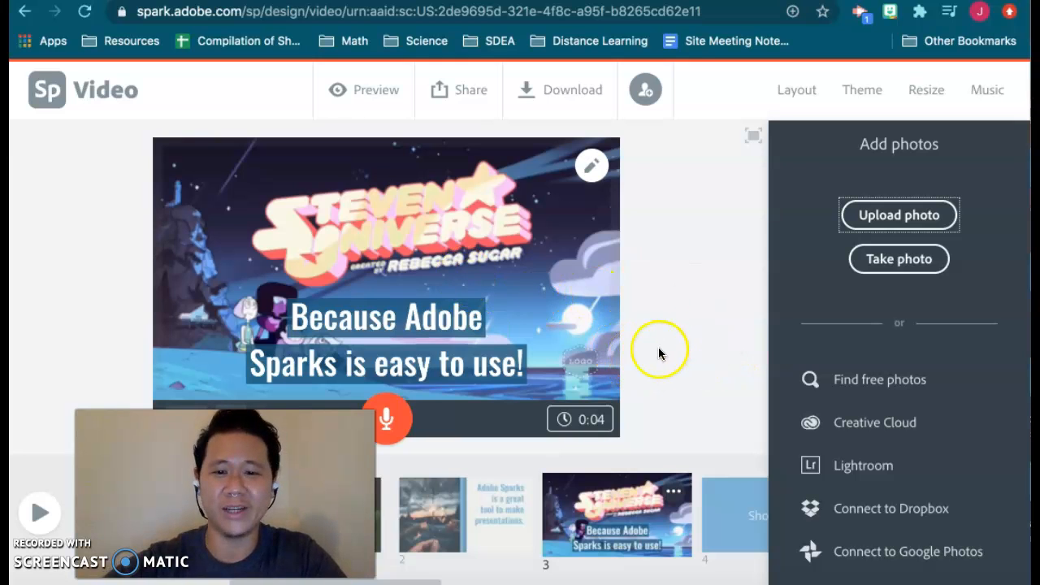
# Add the text "Adobe Sparks is easy to use!" to the Show it slide.
pyautogui.hscroll(3, 668, 547)
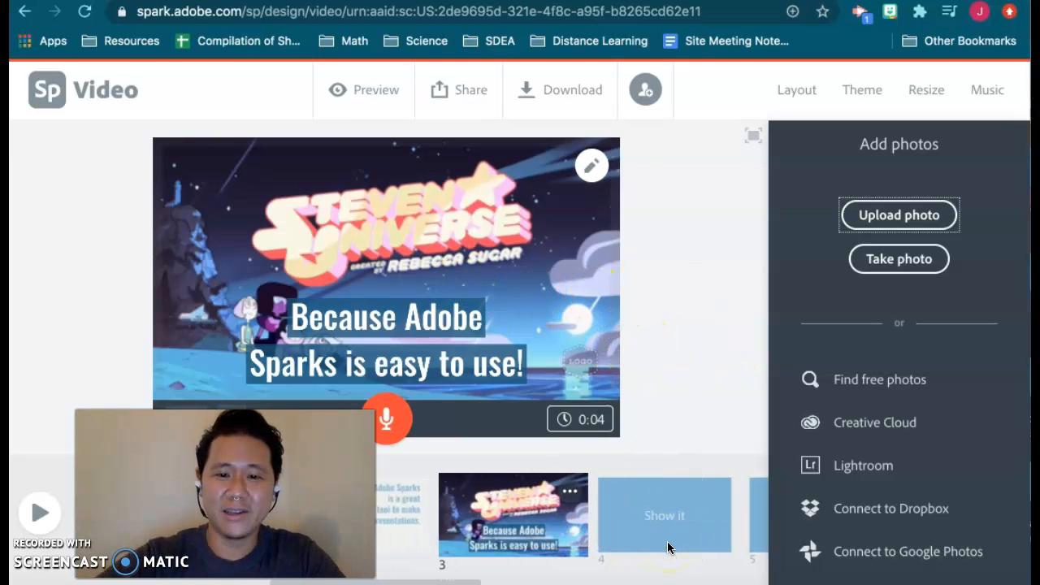
pyautogui.click(646, 519)
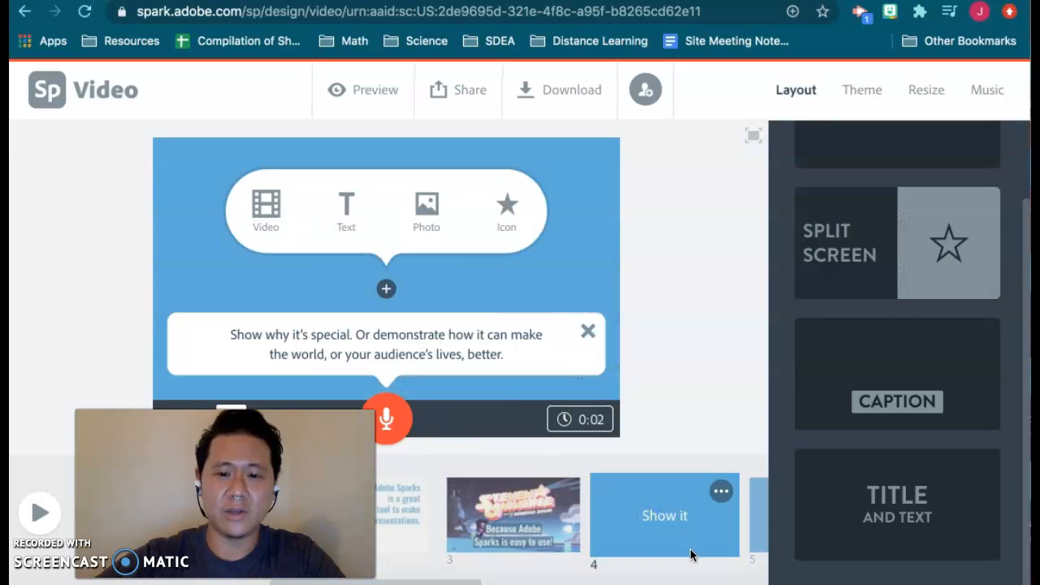
pyautogui.hscroll(3, 689, 553)
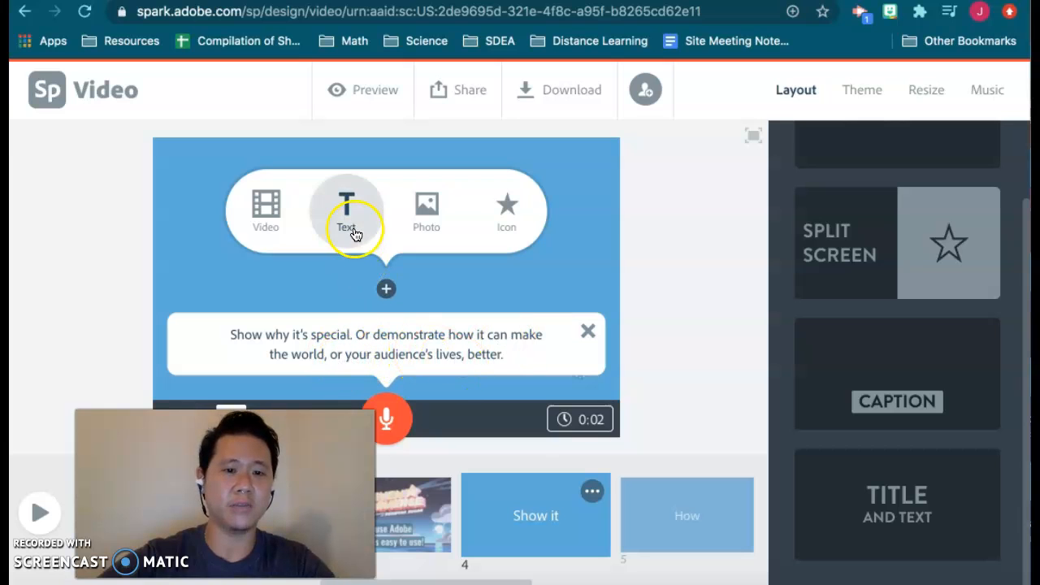
pyautogui.click(350, 221)
pyautogui.write('Adobe ')
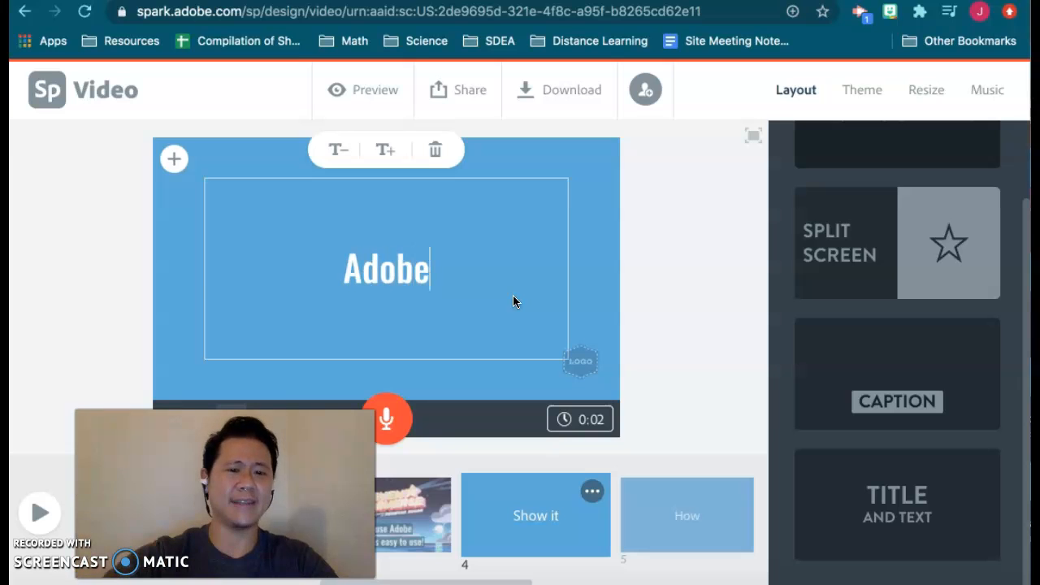
pyautogui.write('Sparks is ea')
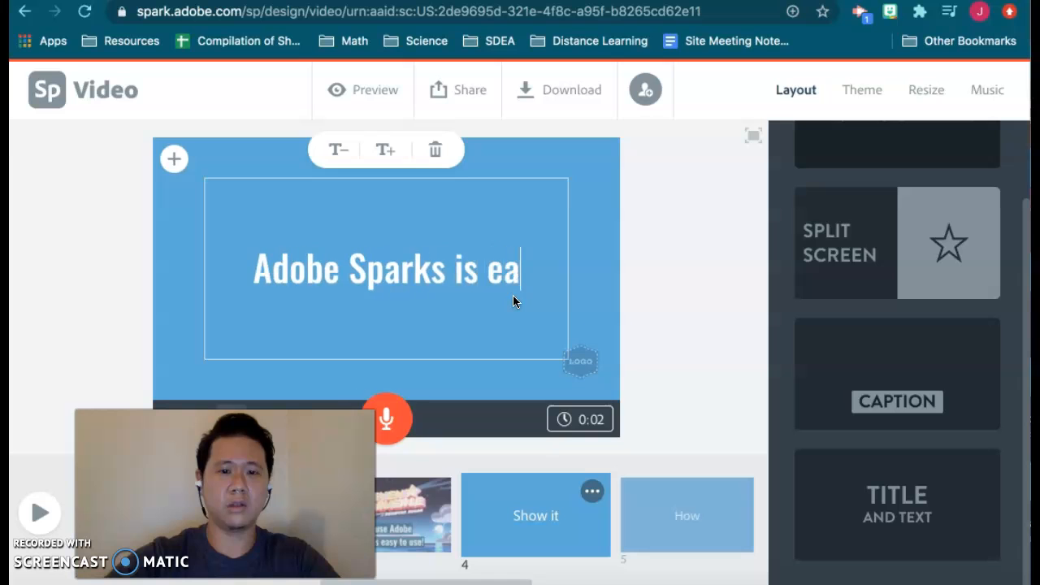
pyautogui.write('sy to use!')
pyautogui.click(534, 283)
pyautogui.click(688, 298)
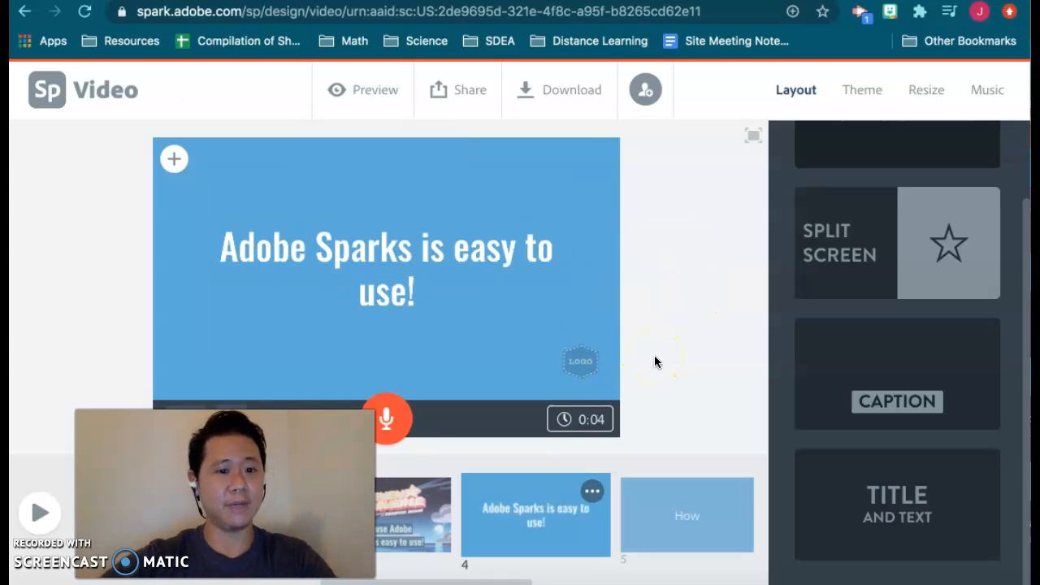
# Try the Tidal theme's purple color variation, and apply the Flair theme to the video instead.
pyautogui.click(862, 91)
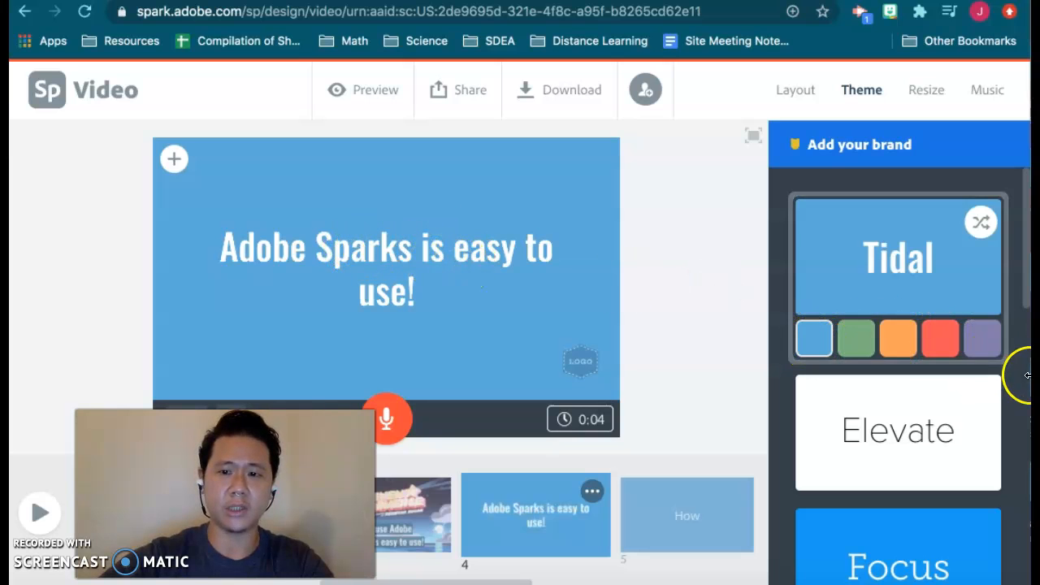
pyautogui.click(988, 347)
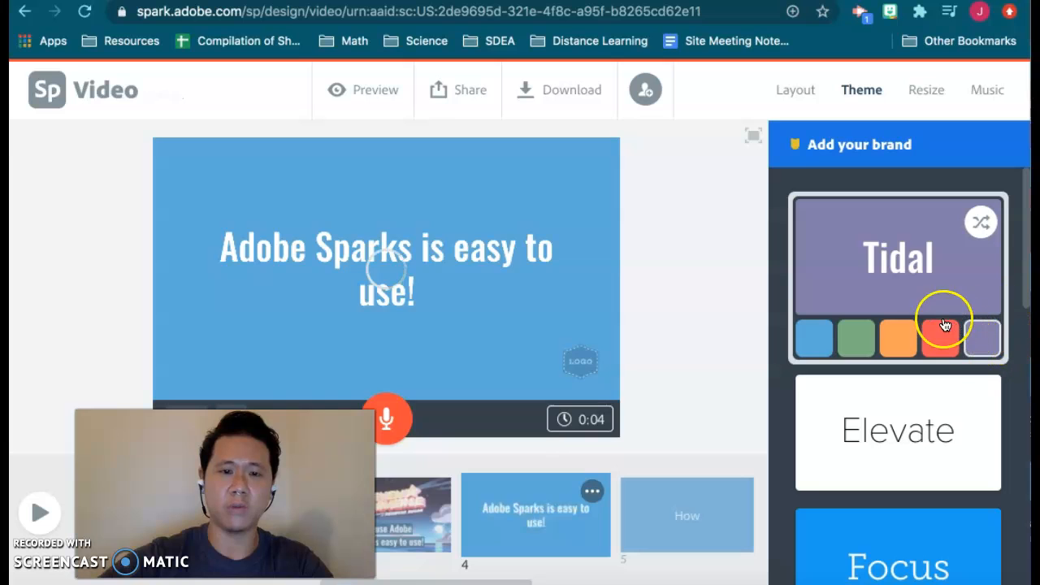
pyautogui.scroll(-2, 943, 323)
pyautogui.scroll(-1, 946, 325)
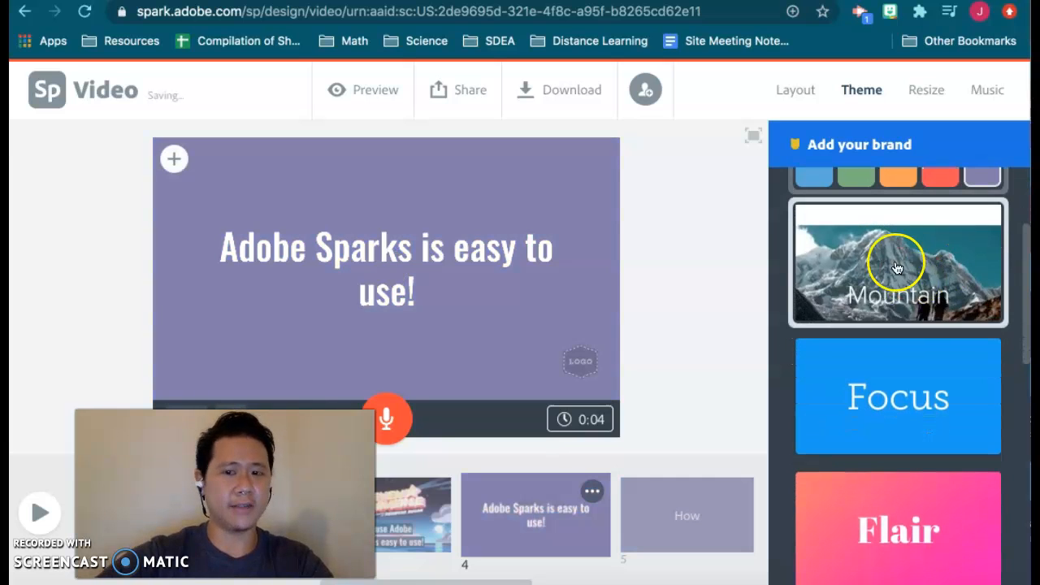
pyautogui.scroll(-1, 908, 285)
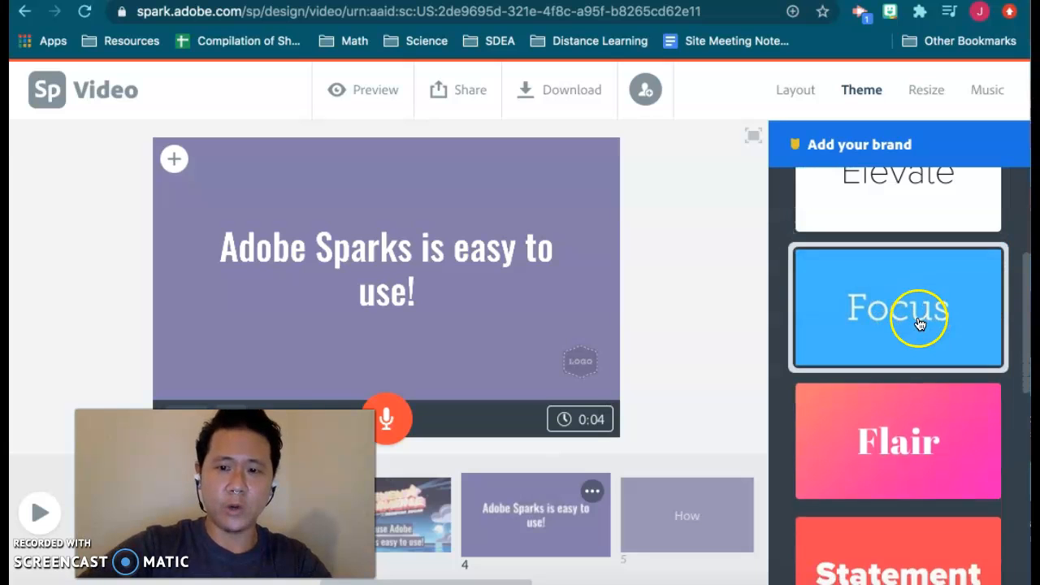
pyautogui.scroll(-1, 907, 313)
pyautogui.scroll(-1, 908, 362)
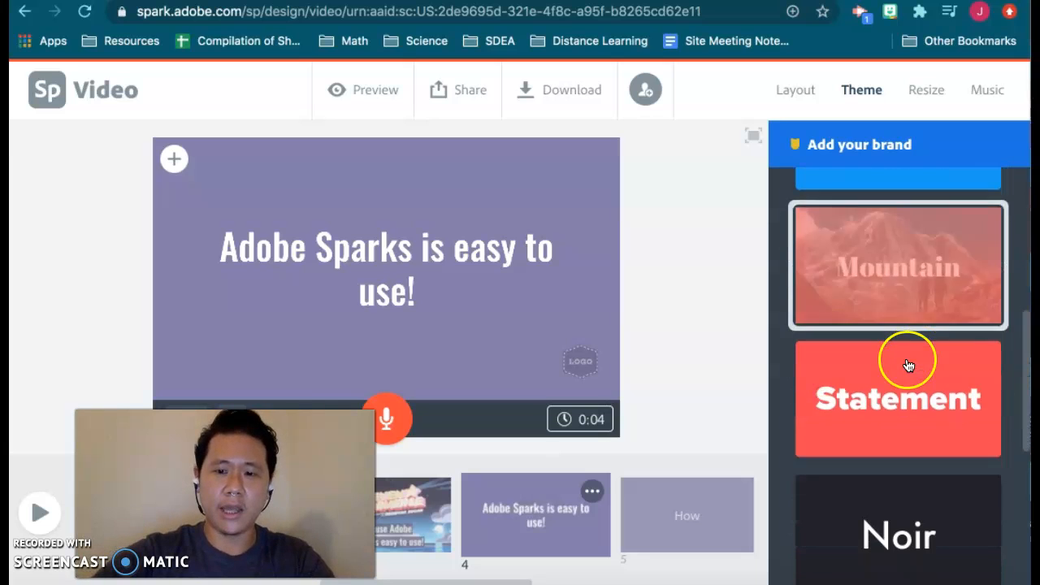
pyautogui.click(882, 266)
pyautogui.click(720, 353)
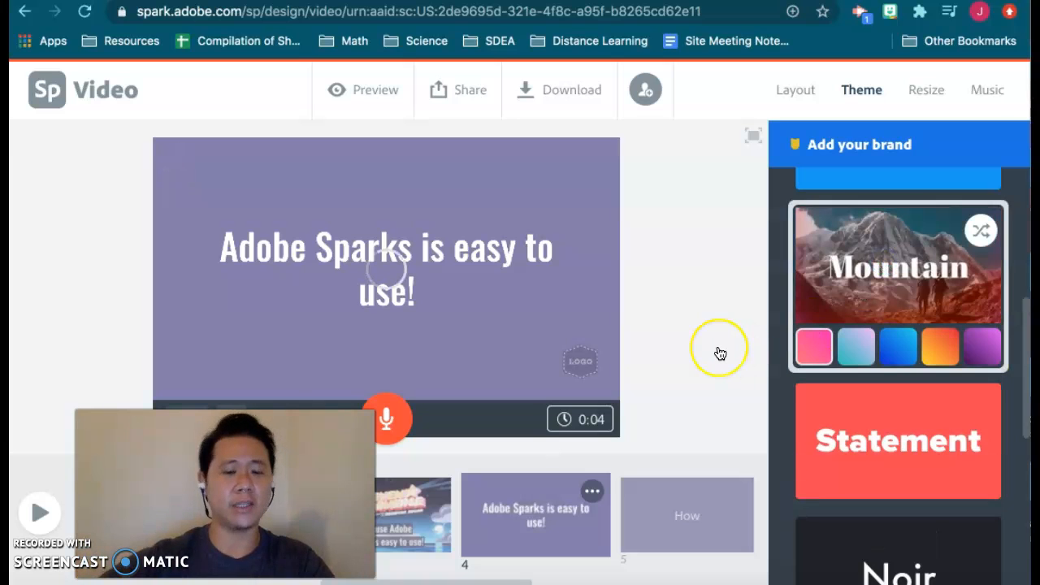
pyautogui.click(705, 396)
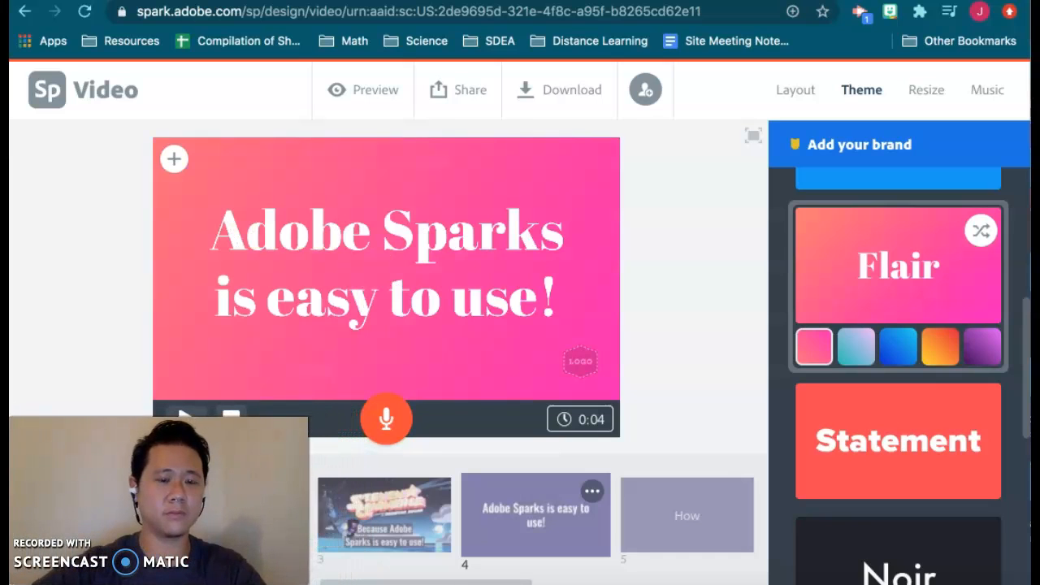
# Try the teal-to-pink color variation of the Flair theme and check it on the first slide.
pyautogui.click(857, 353)
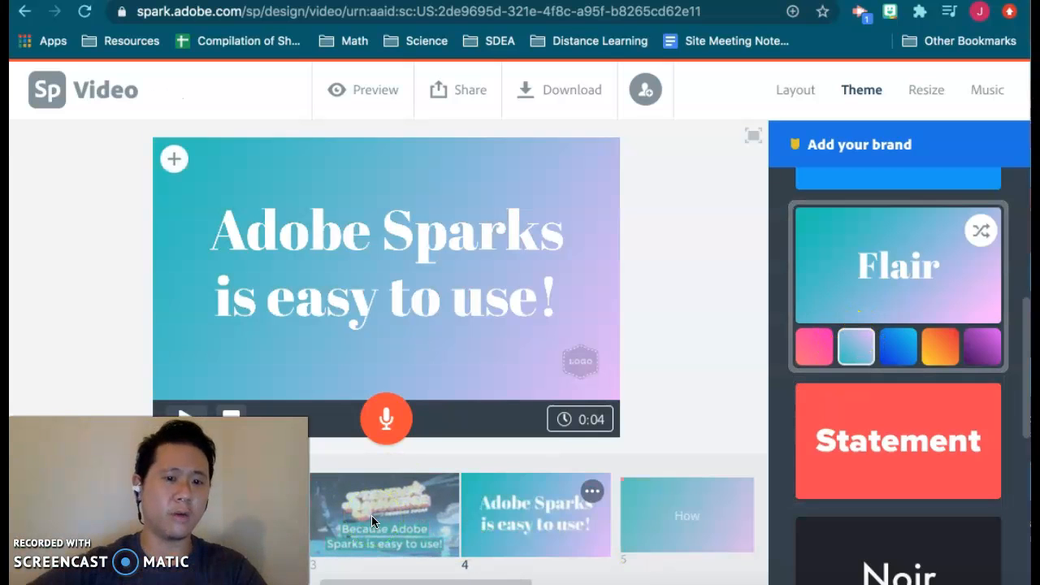
pyautogui.hscroll(-5, 372, 516)
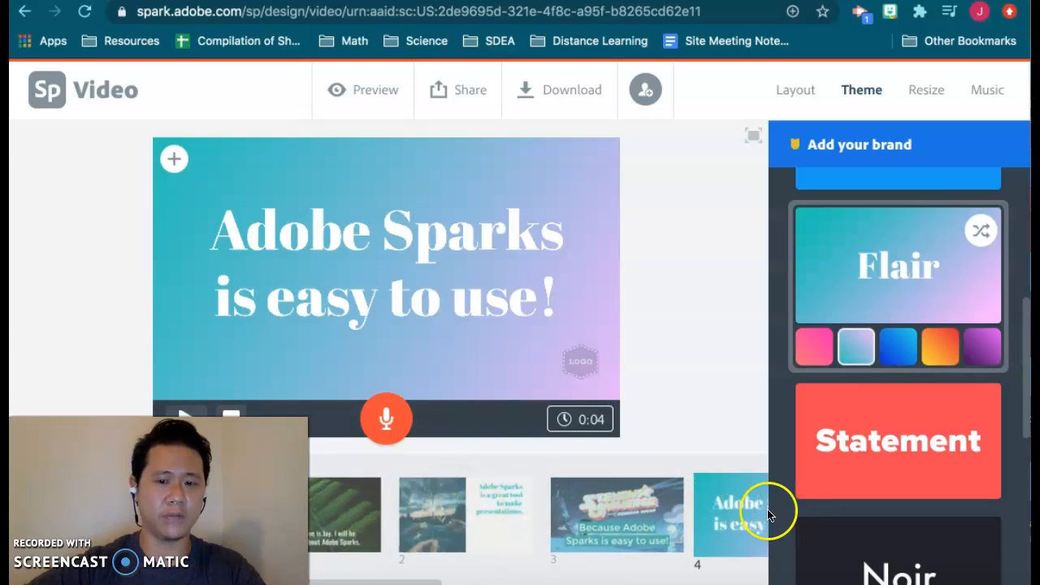
pyautogui.click(352, 510)
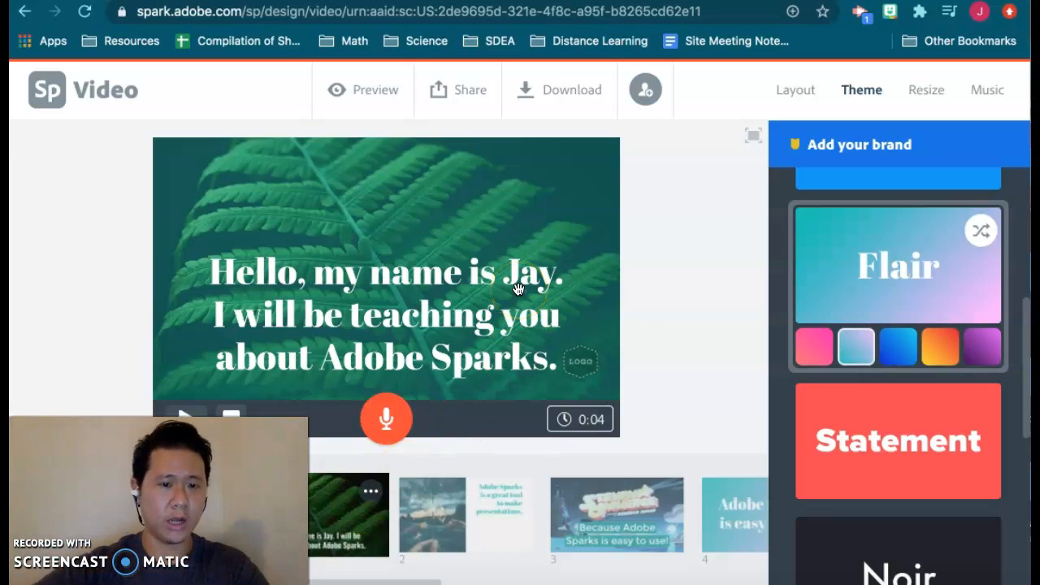
# Set the Flair theme to its purple color variation and dismiss the caption layout tip.
pyautogui.click(982, 347)
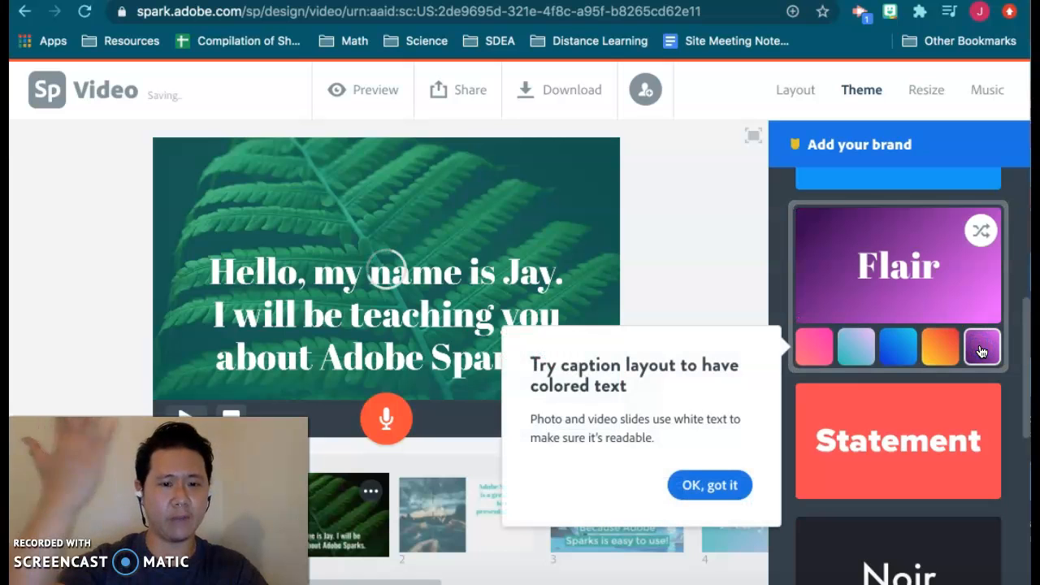
pyautogui.click(801, 347)
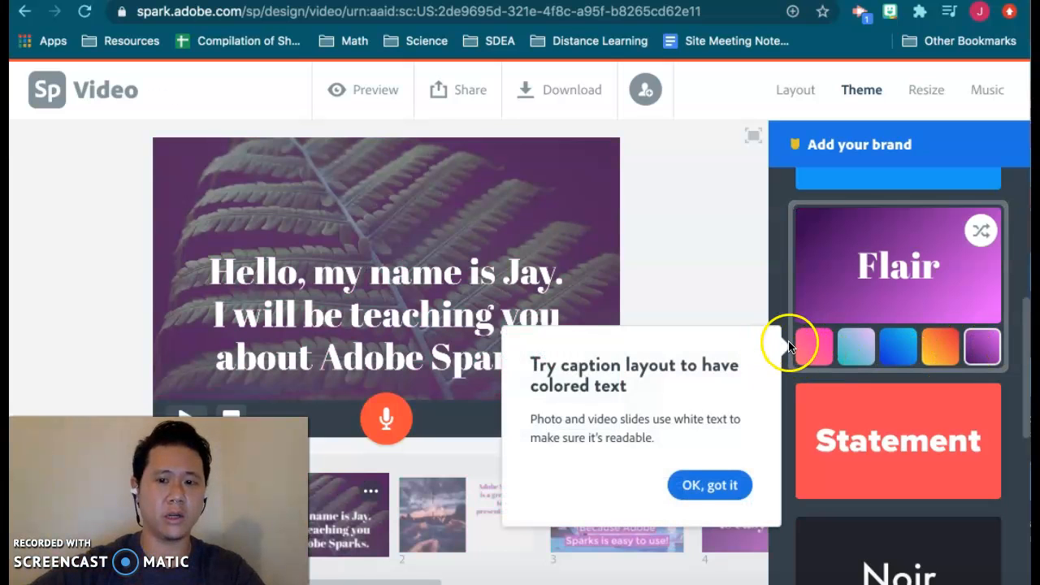
pyautogui.click(710, 486)
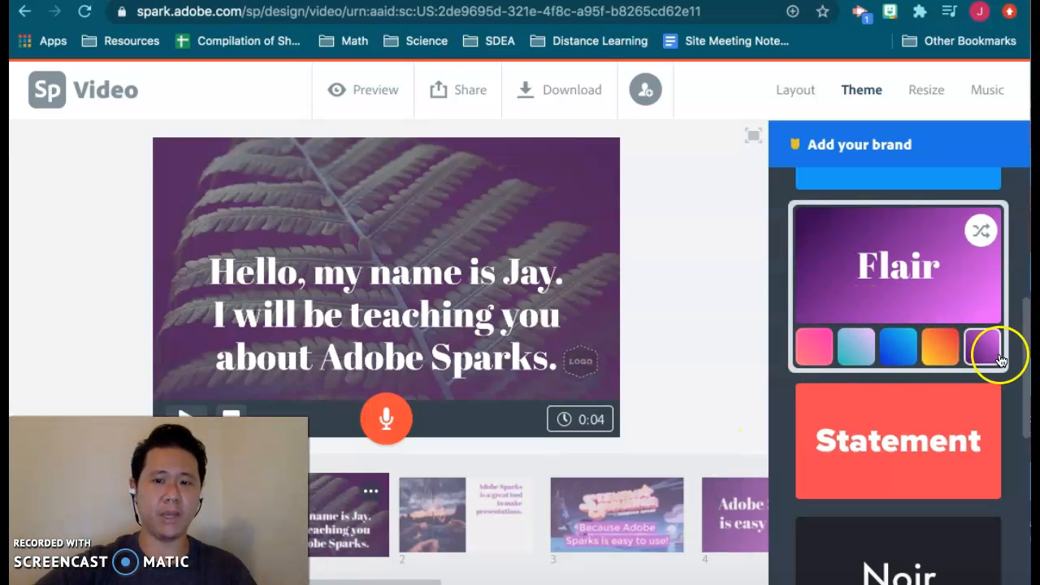
pyautogui.scroll(-3, 927, 298)
pyautogui.scroll(3, 925, 297)
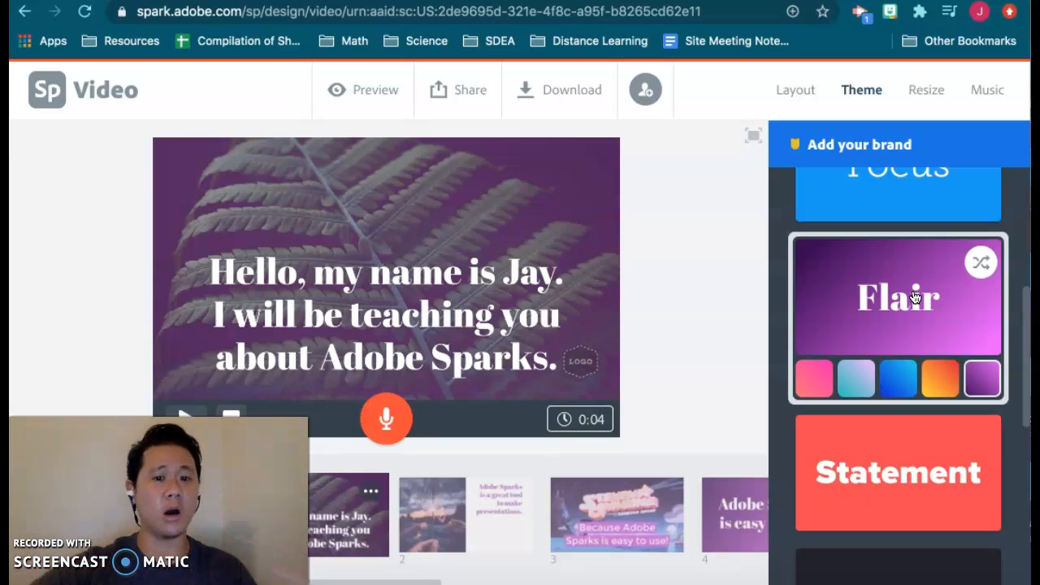
# Review the second, third and fourth slides in the purple Flair theme.
pyautogui.click(503, 499)
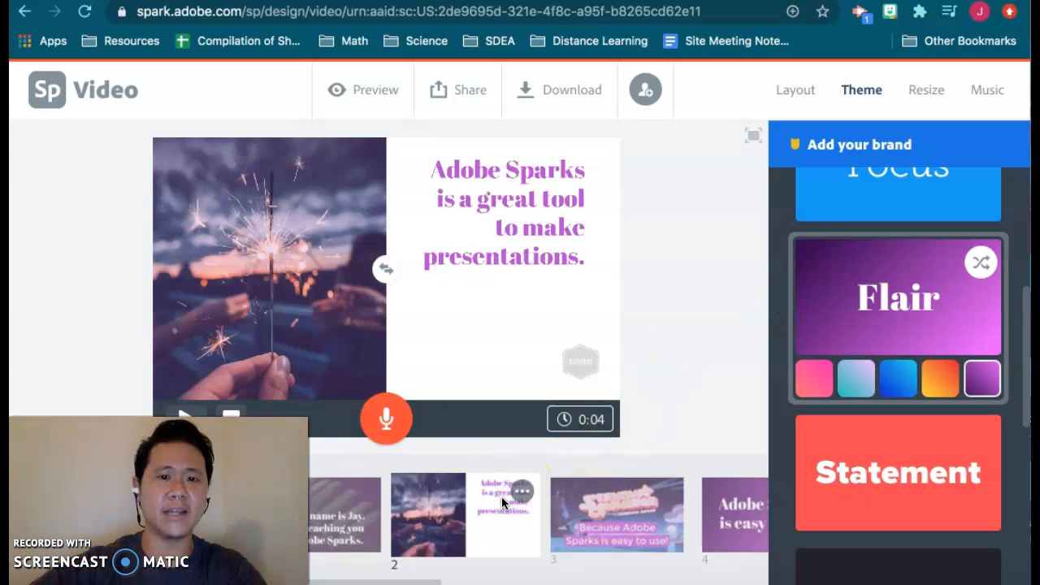
pyautogui.click(646, 533)
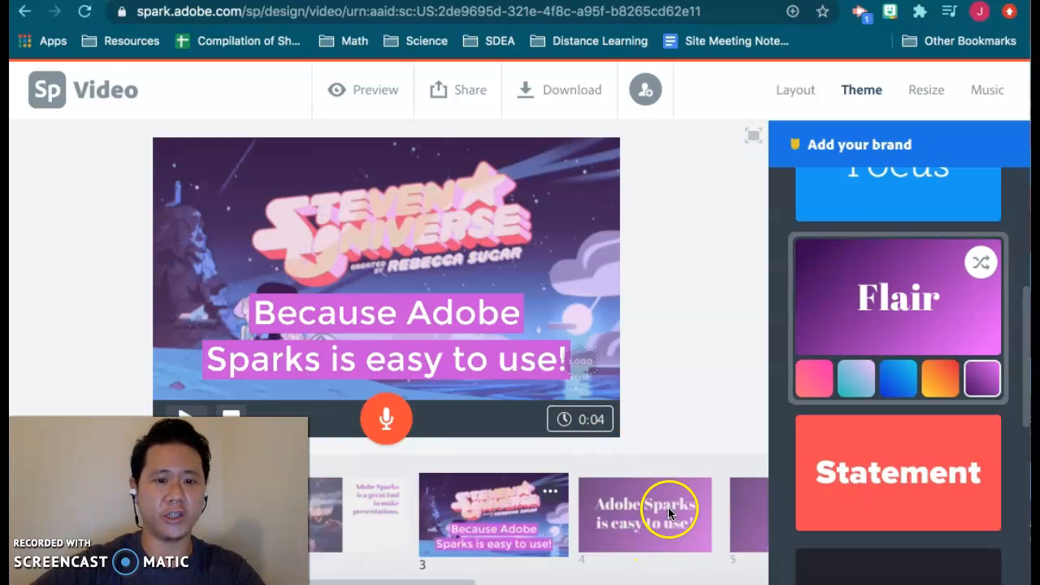
pyautogui.click(668, 512)
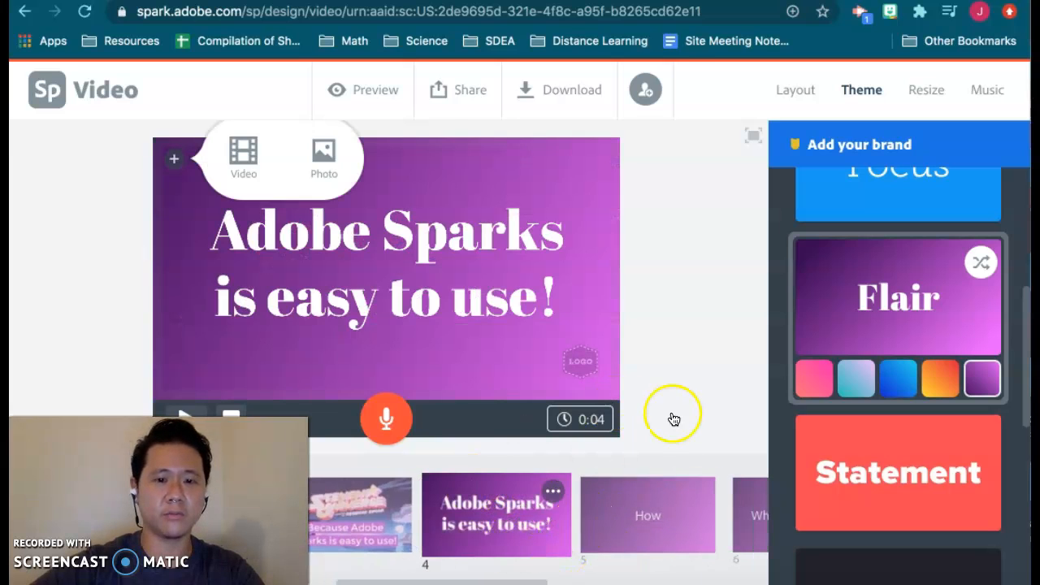
# Set the background music to Leap Frog from the Happy category and play the fourth slide to hear it.
pyautogui.click(989, 98)
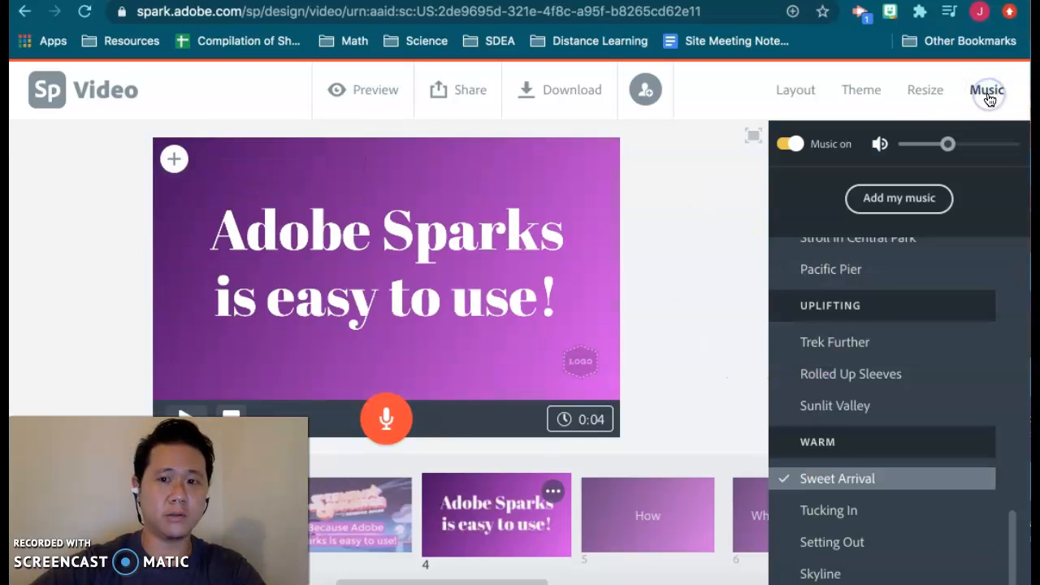
pyautogui.scroll(1, 890, 335)
pyautogui.scroll(15, 890, 335)
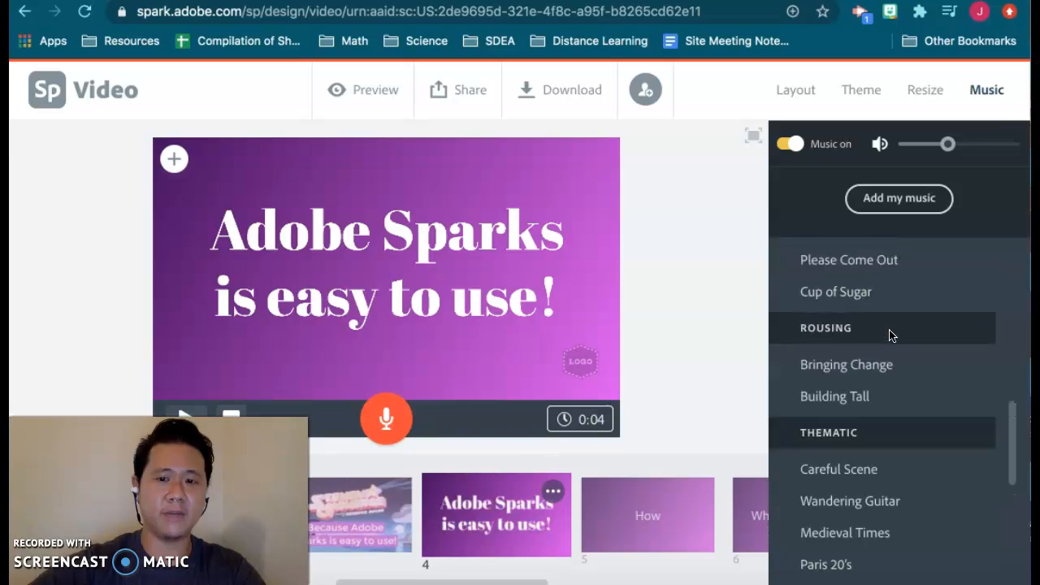
pyautogui.click(891, 335)
pyautogui.click(873, 366)
pyautogui.click(845, 306)
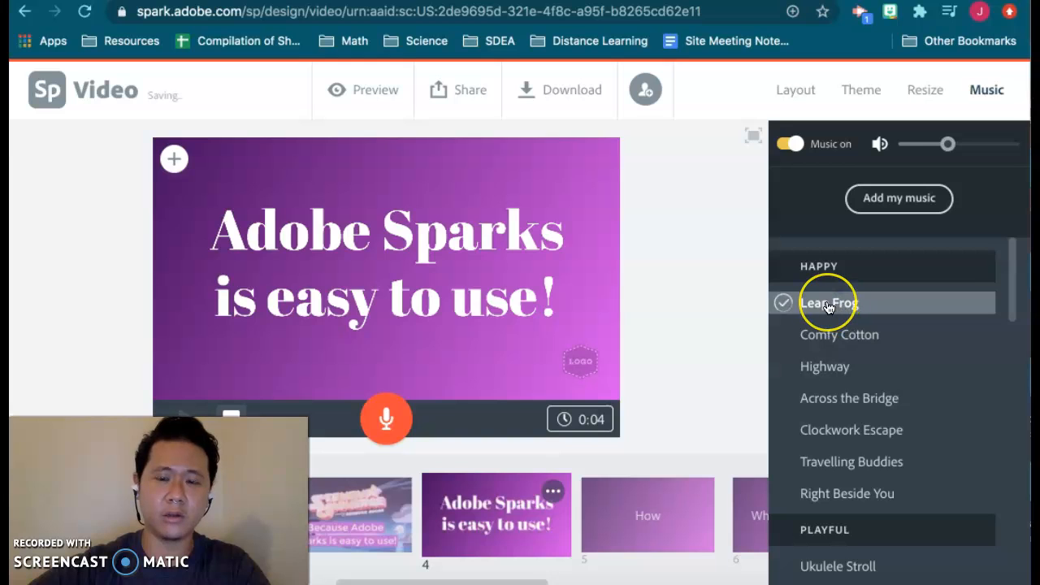
pyautogui.click(785, 302)
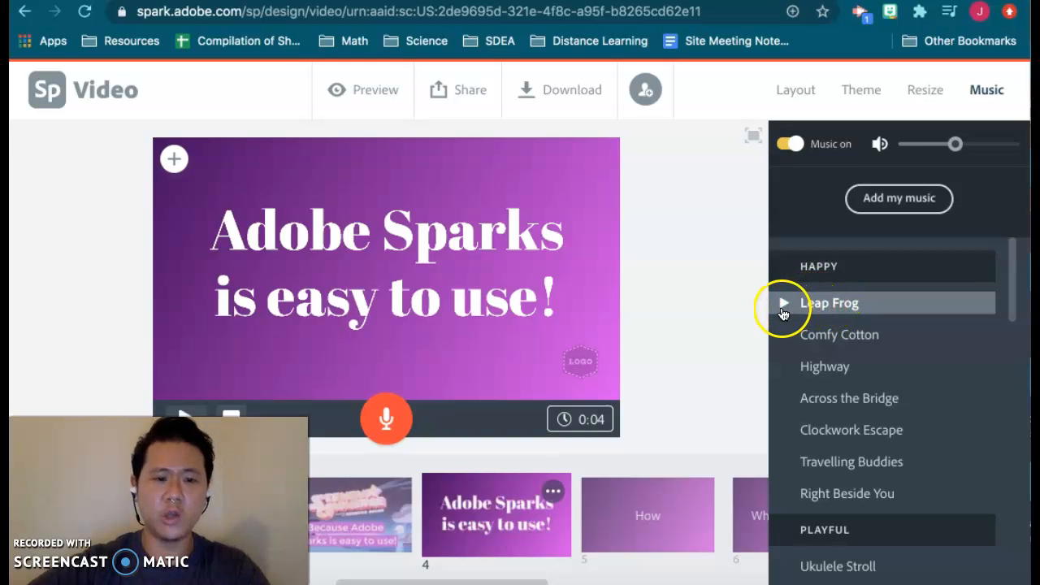
pyautogui.click(188, 416)
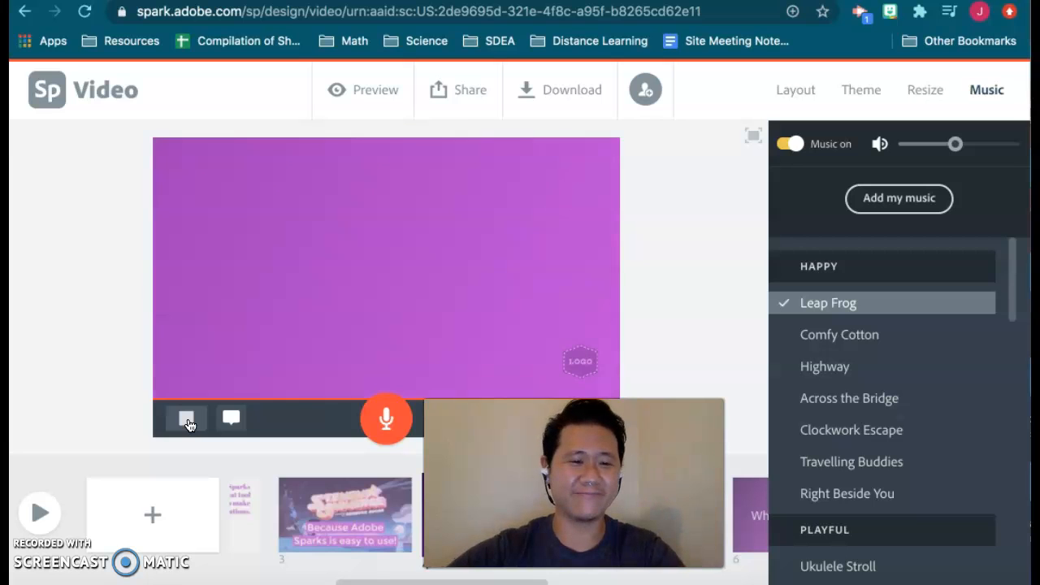
# Examine the other available music tracks, from the Happy category through to Uplifting.
pyautogui.scroll(-3, 862, 354)
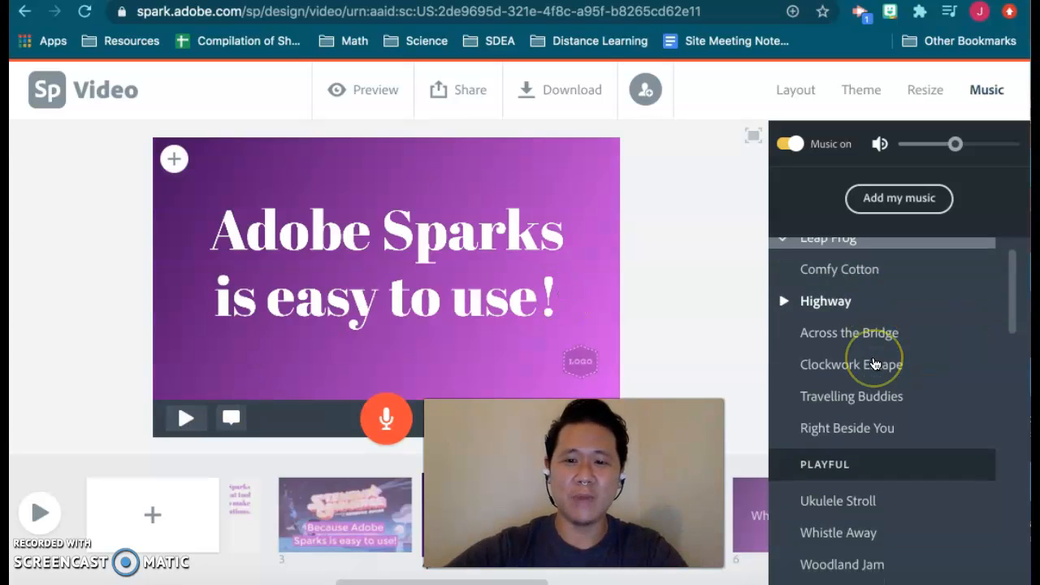
pyautogui.scroll(3, 865, 423)
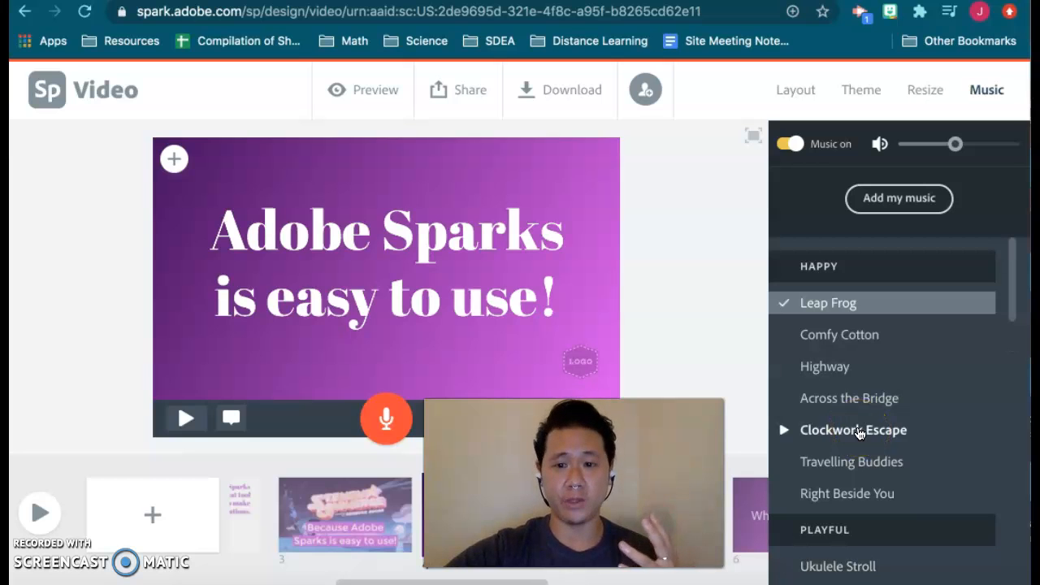
pyautogui.scroll(-5, 859, 433)
pyautogui.scroll(5, 868, 355)
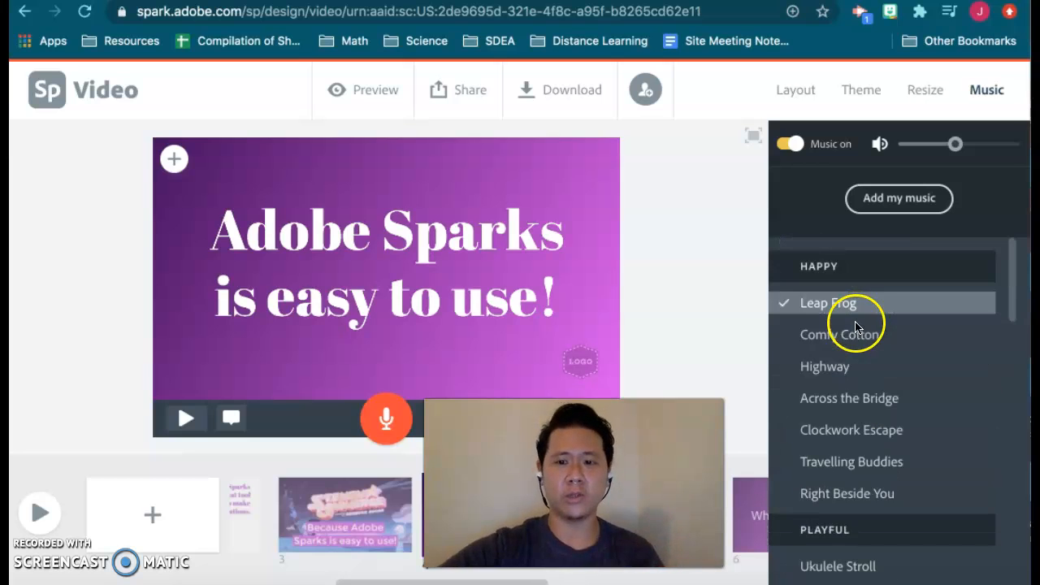
pyautogui.scroll(-4, 873, 406)
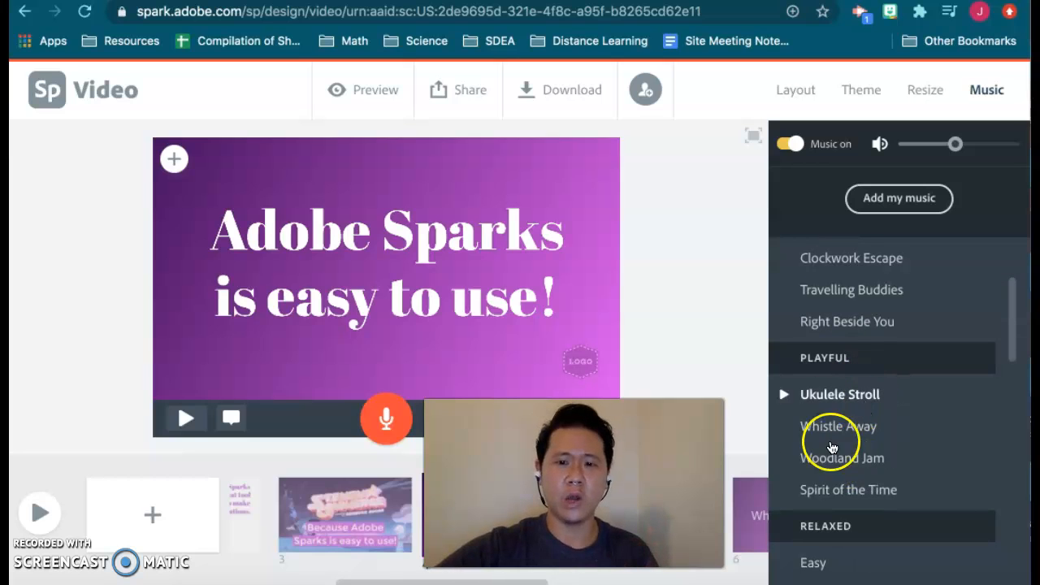
pyautogui.scroll(-10, 951, 498)
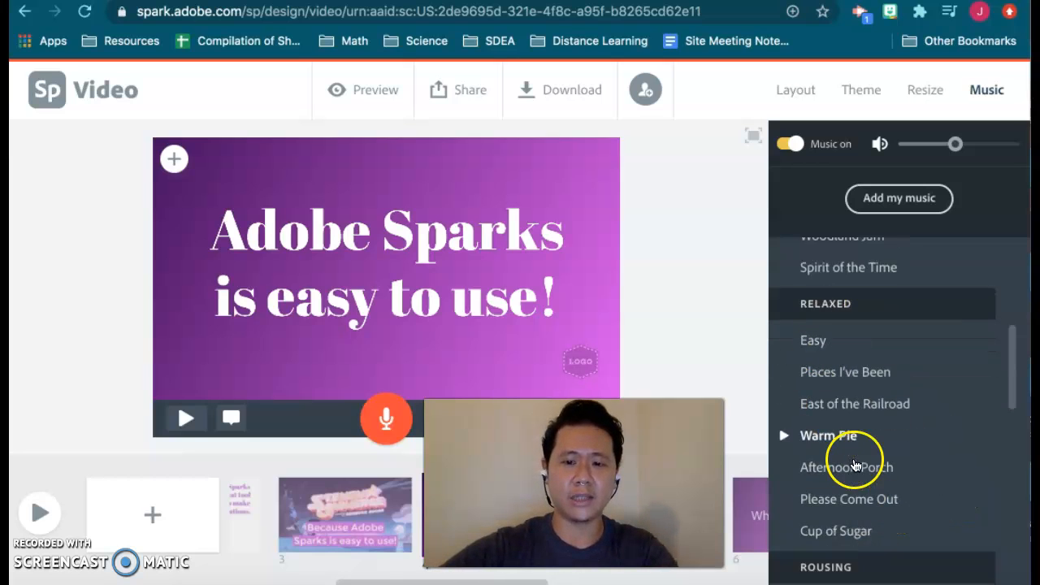
pyautogui.scroll(-5, 847, 430)
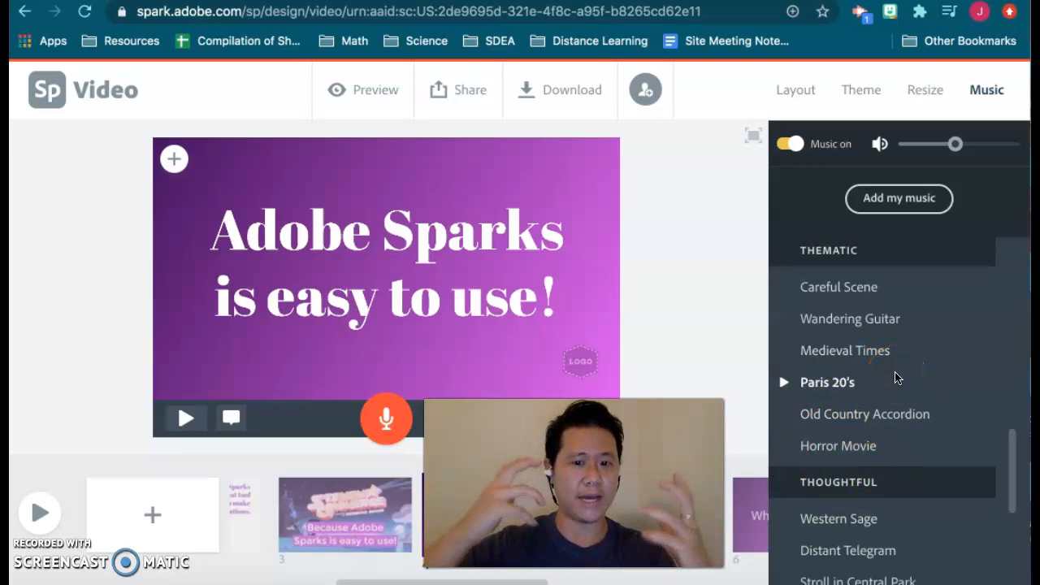
pyautogui.scroll(-3, 896, 378)
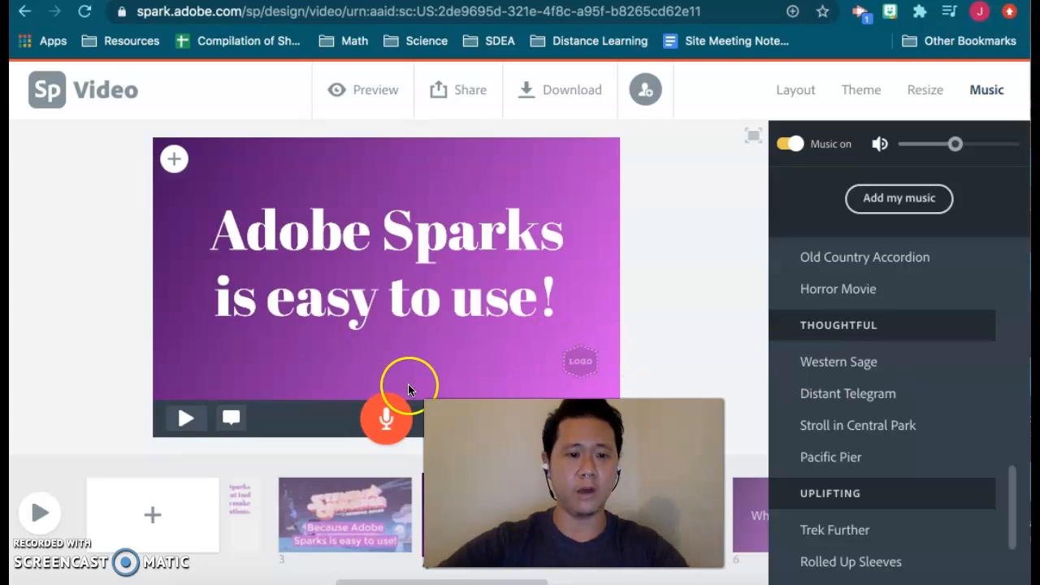
# Preview the whole video with its background music, pause it during the third slide and return to editing.
pyautogui.click(33, 524)
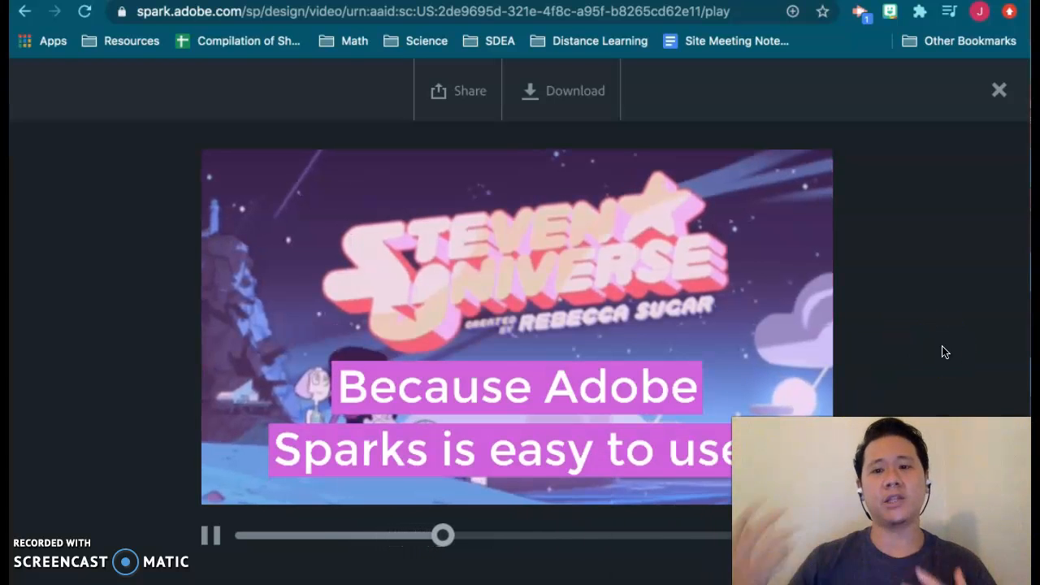
pyautogui.click(195, 543)
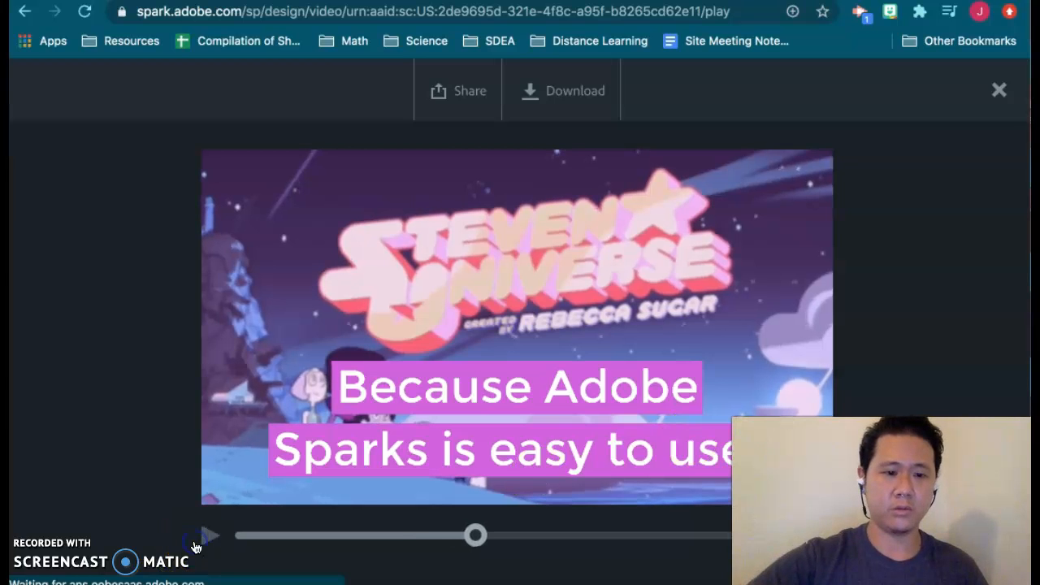
pyautogui.click(1000, 91)
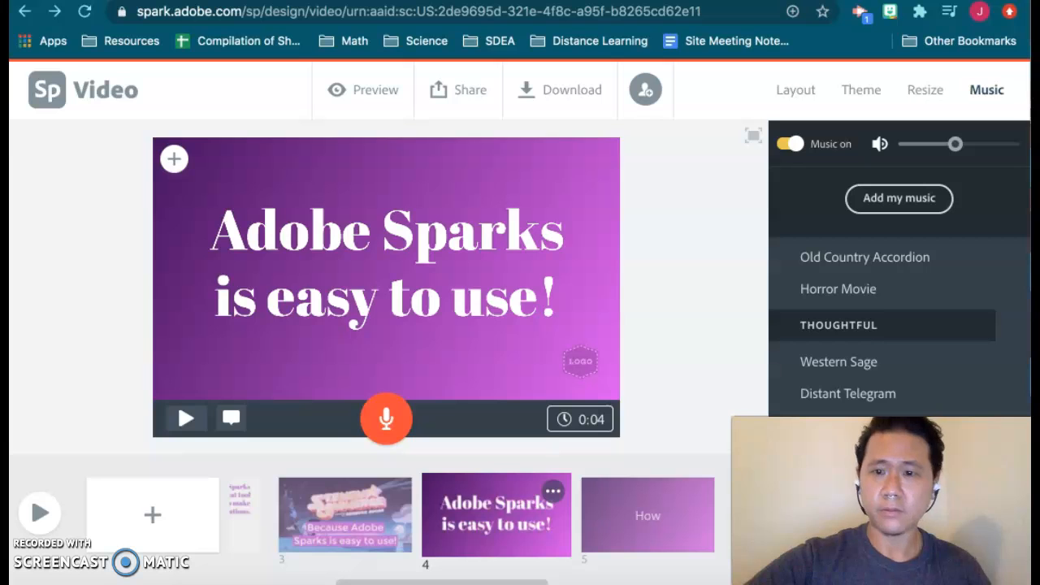
# Record a voice narration for the first slide and preview the video to hear it.
pyautogui.hscroll(-3, 272, 530)
pyautogui.click(271, 530)
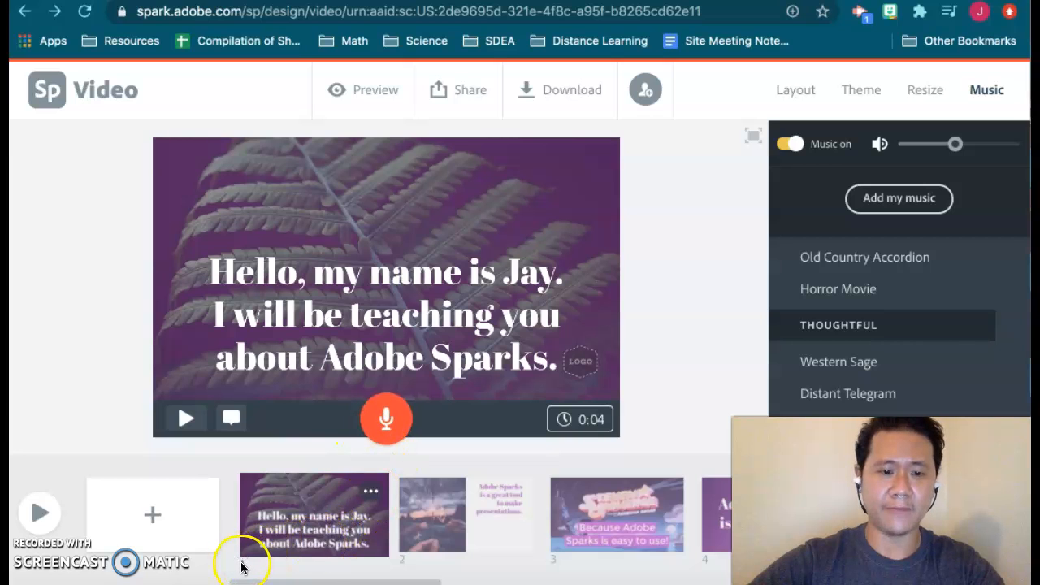
pyautogui.click(388, 423)
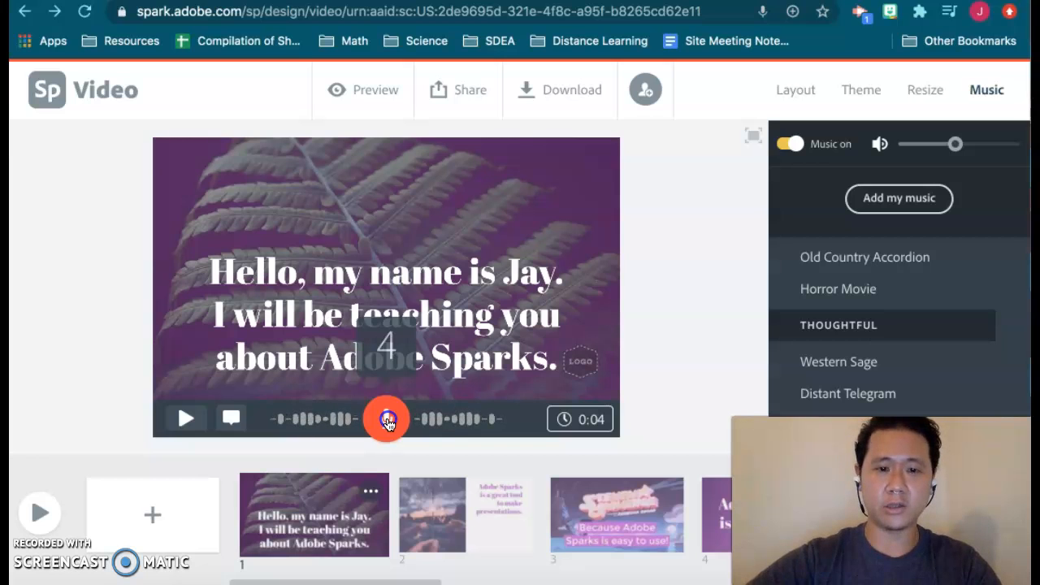
pyautogui.moveTo(387, 423); pyautogui.dragTo(388, 423)
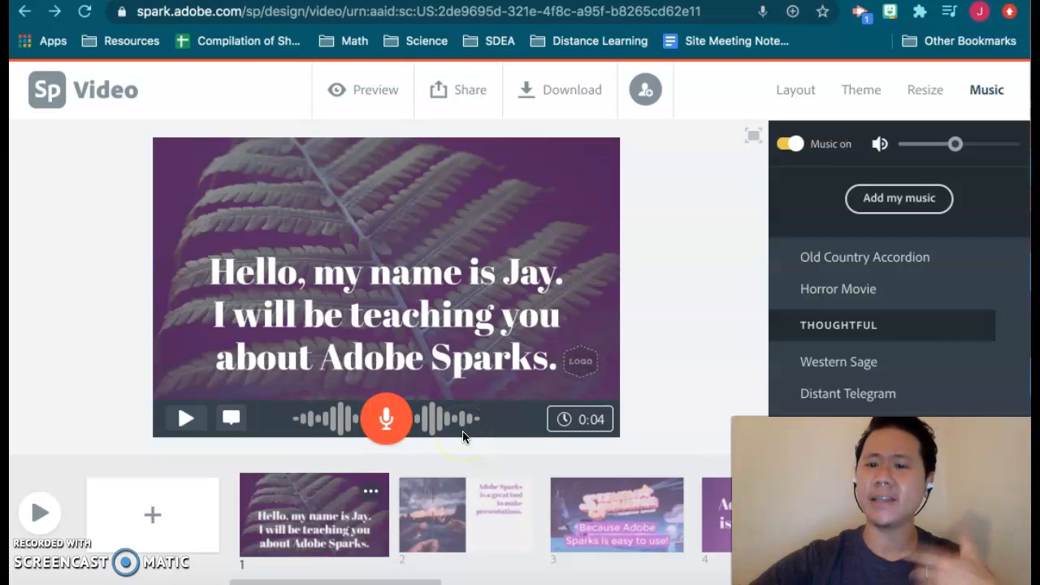
pyautogui.click(387, 421)
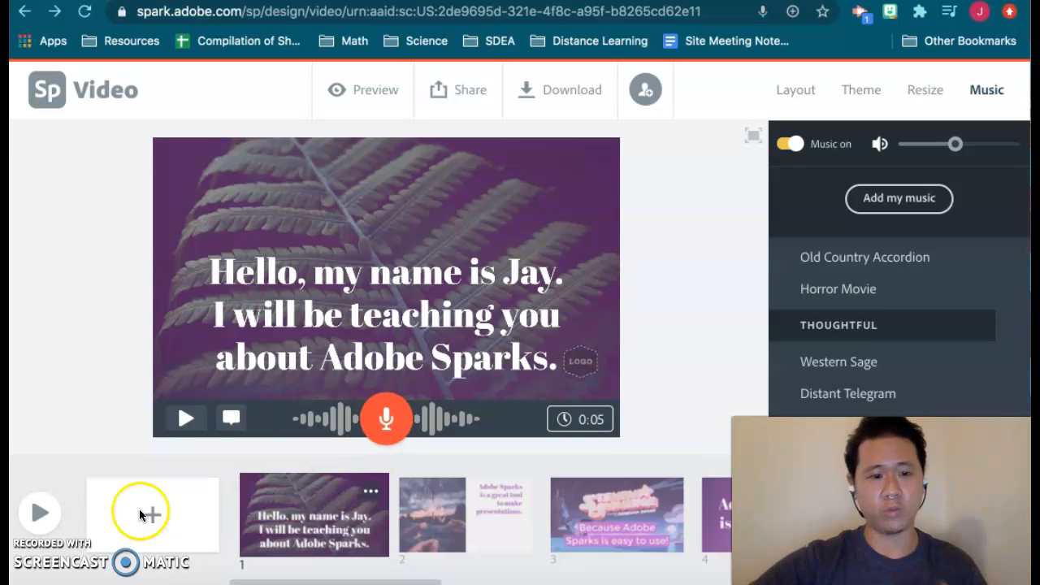
pyautogui.click(40, 513)
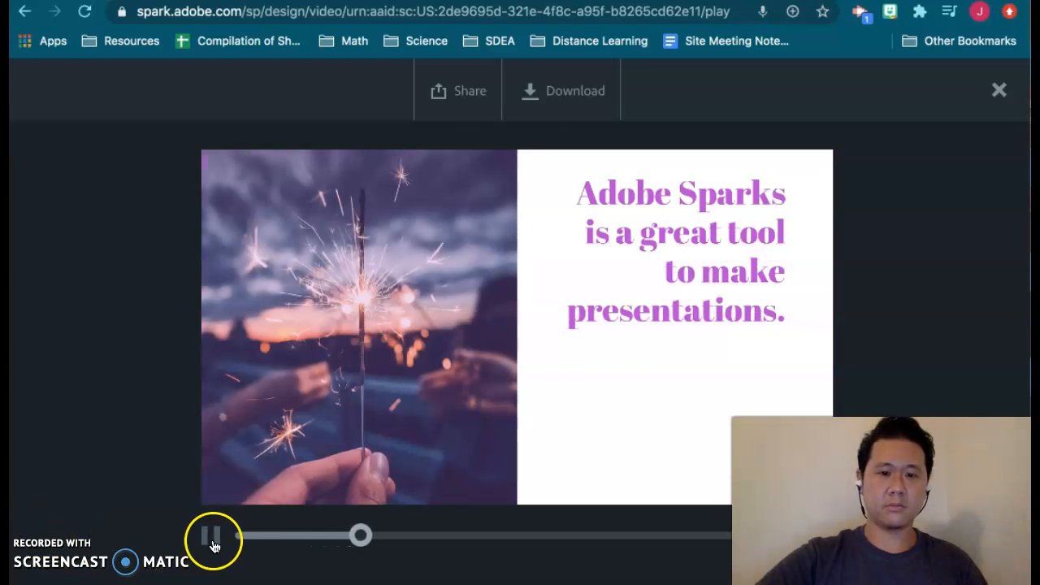
pyautogui.click(999, 90)
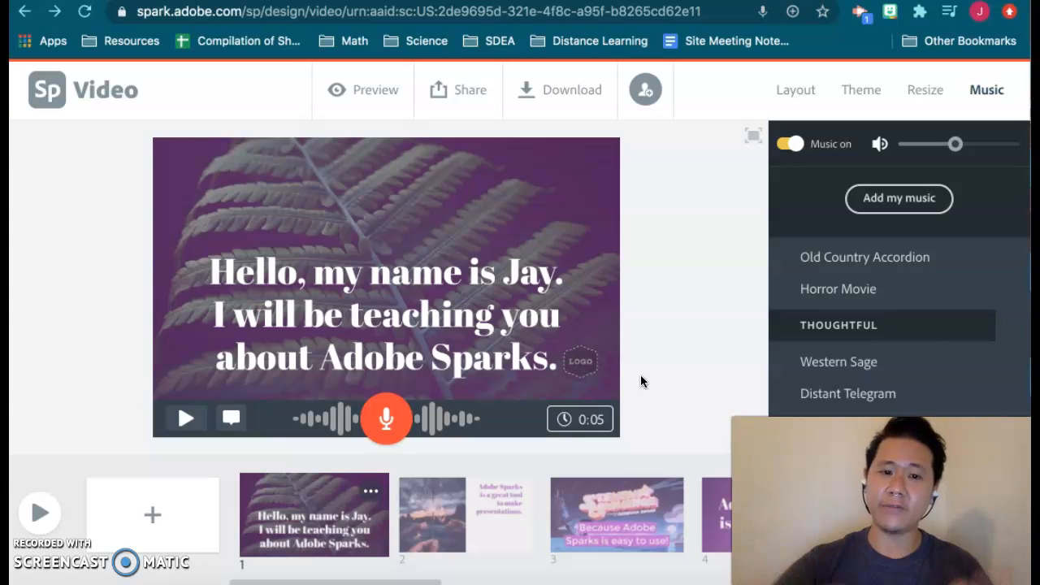
# Add a new blank slide after the first one and give it a layout with two stacked content placeholders over a background.
pyautogui.click(569, 546)
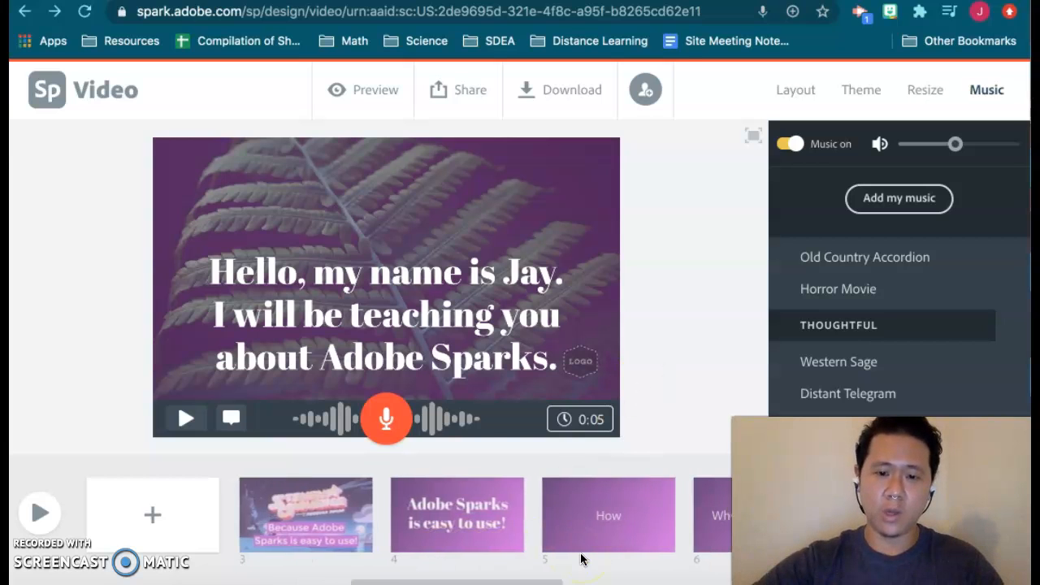
pyautogui.hscroll(5, 484, 541)
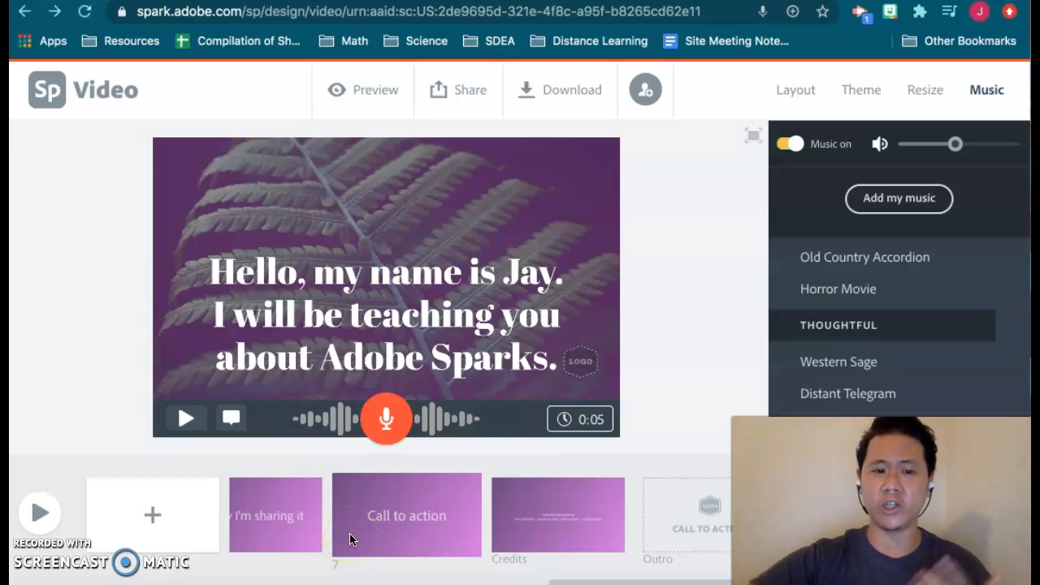
pyautogui.click(139, 530)
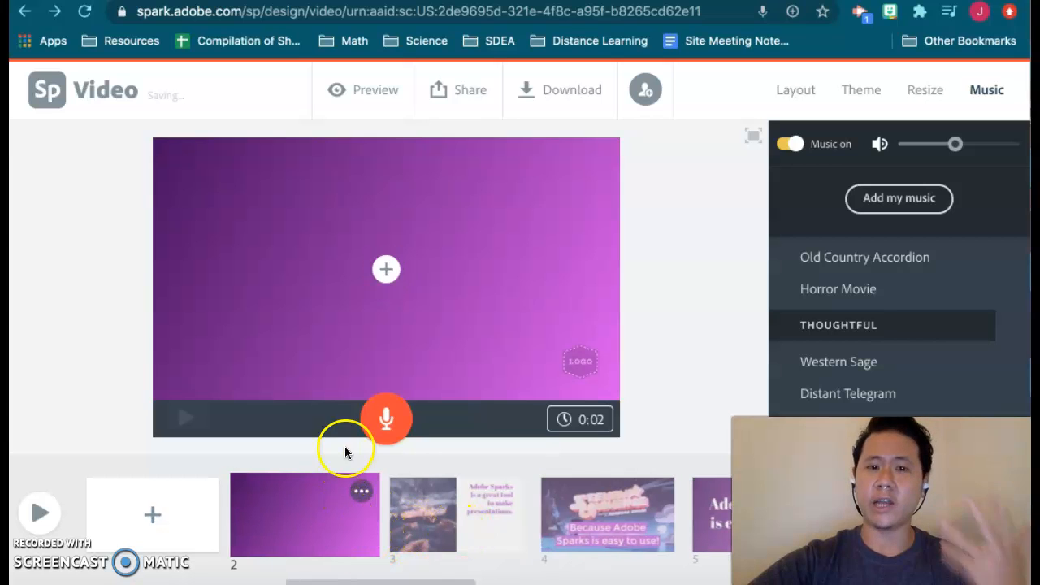
pyautogui.moveTo(404, 317)
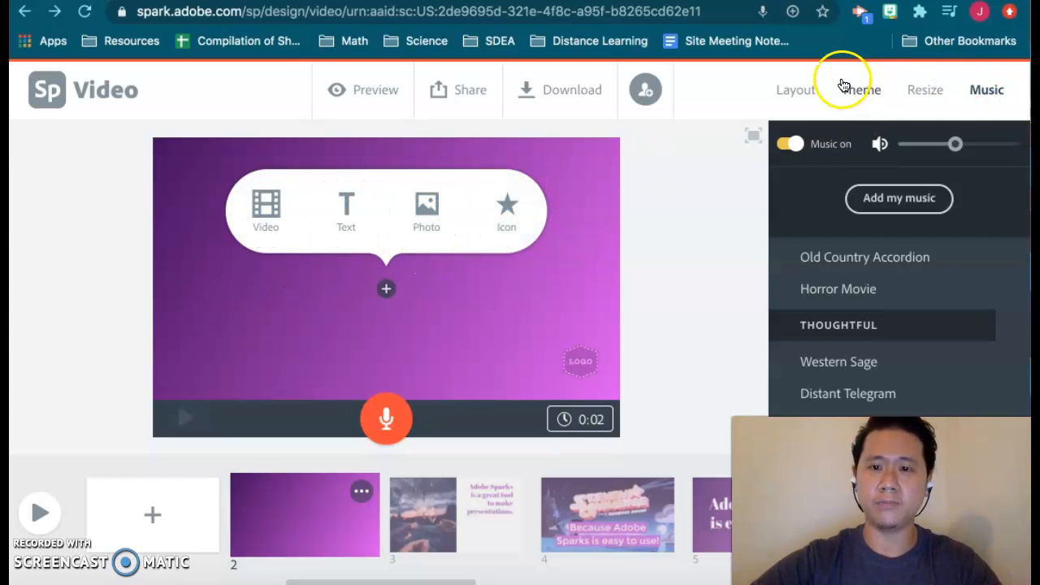
pyautogui.click(788, 99)
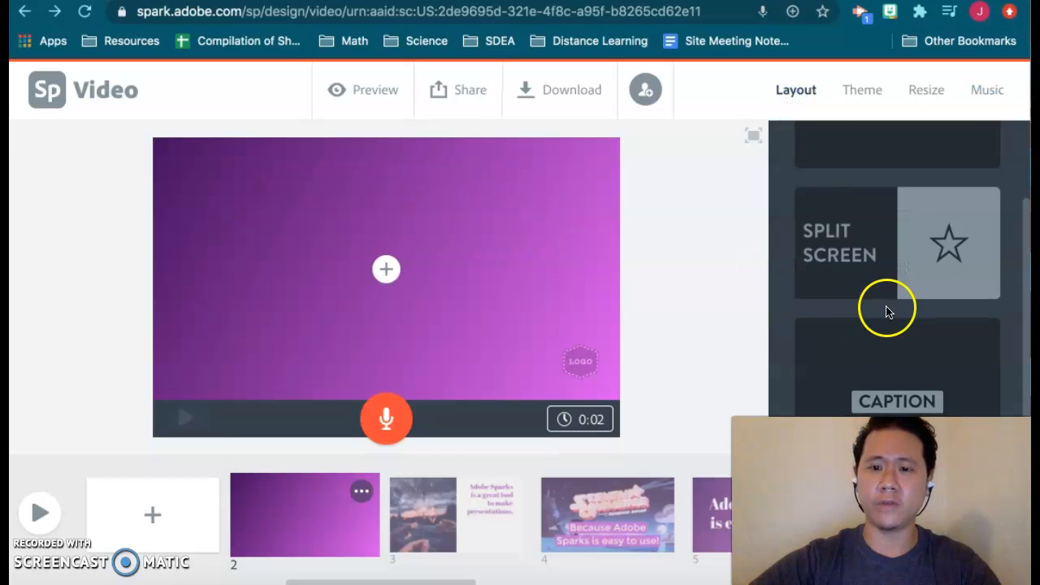
pyautogui.scroll(1, 902, 510)
pyautogui.scroll(-2, 902, 510)
pyautogui.click(935, 530)
# Review the available themes, the video size options and the music track list.
pyautogui.click(868, 91)
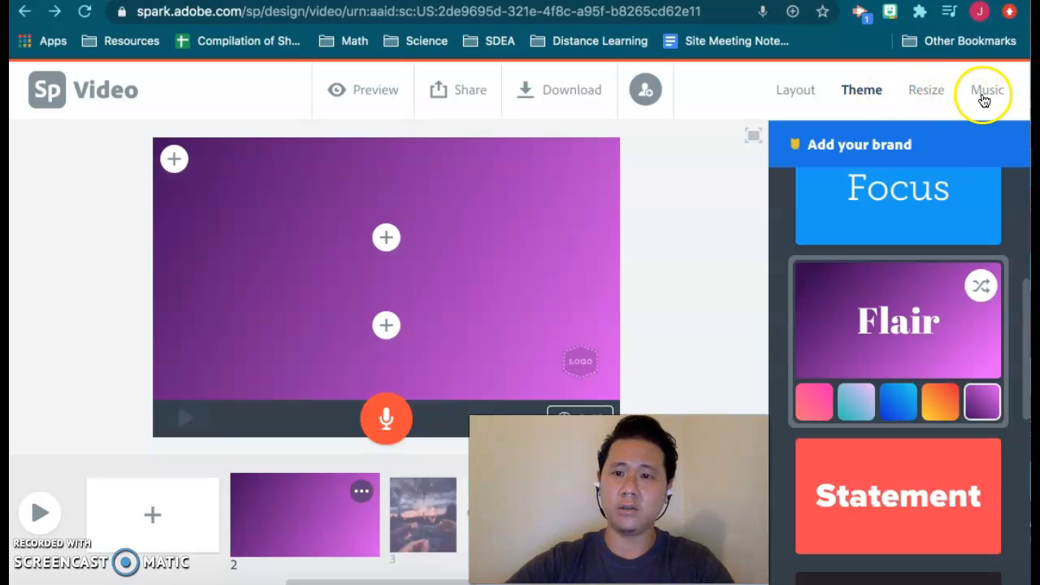
pyautogui.click(932, 98)
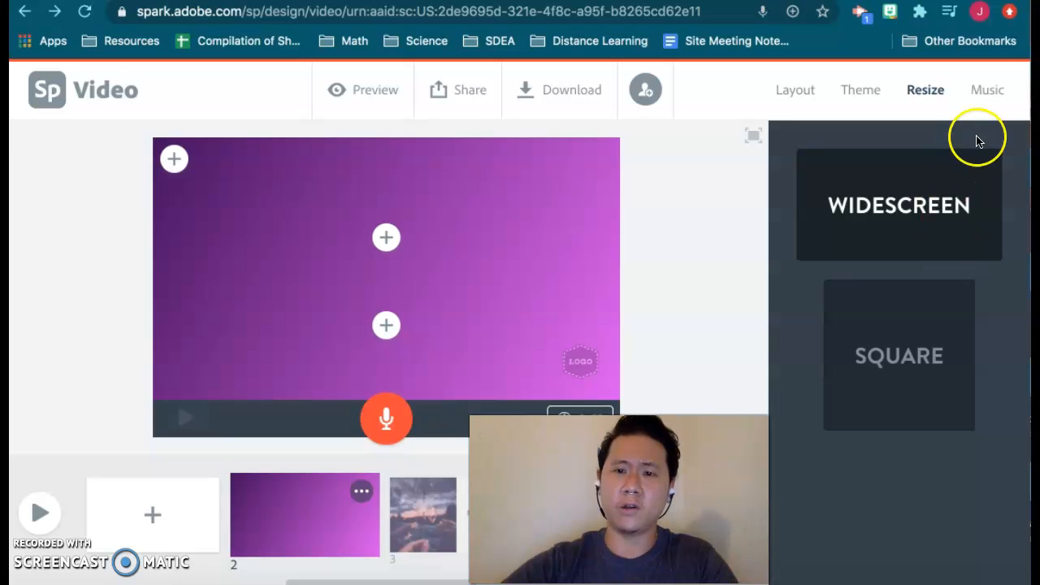
pyautogui.click(987, 94)
pyautogui.scroll(-5, 828, 430)
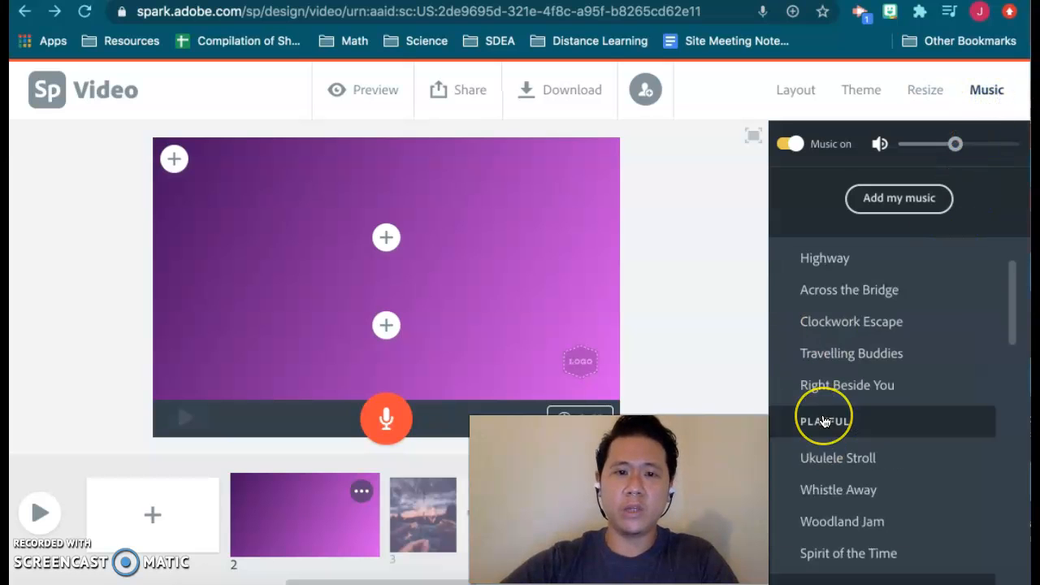
pyautogui.scroll(5, 826, 420)
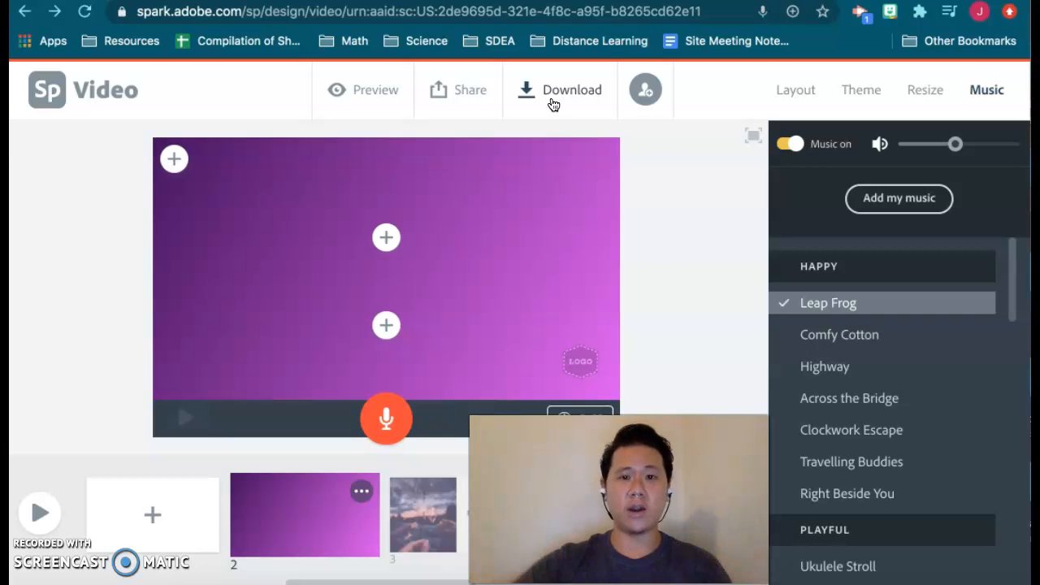
# Examine the sharing options and the form for inviting people to edit, then close it without inviting anyone.
pyautogui.click(470, 96)
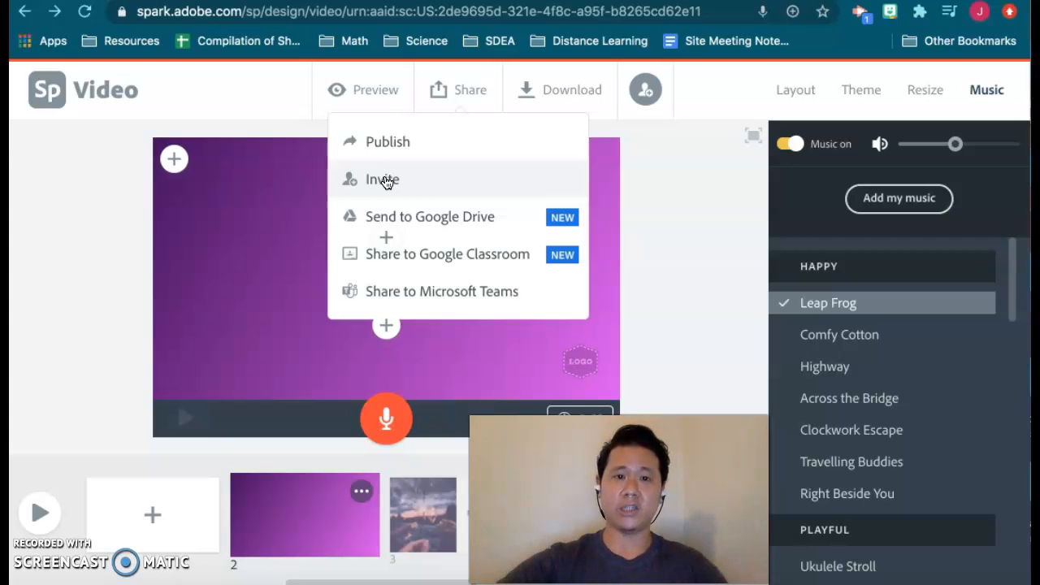
pyautogui.click(713, 265)
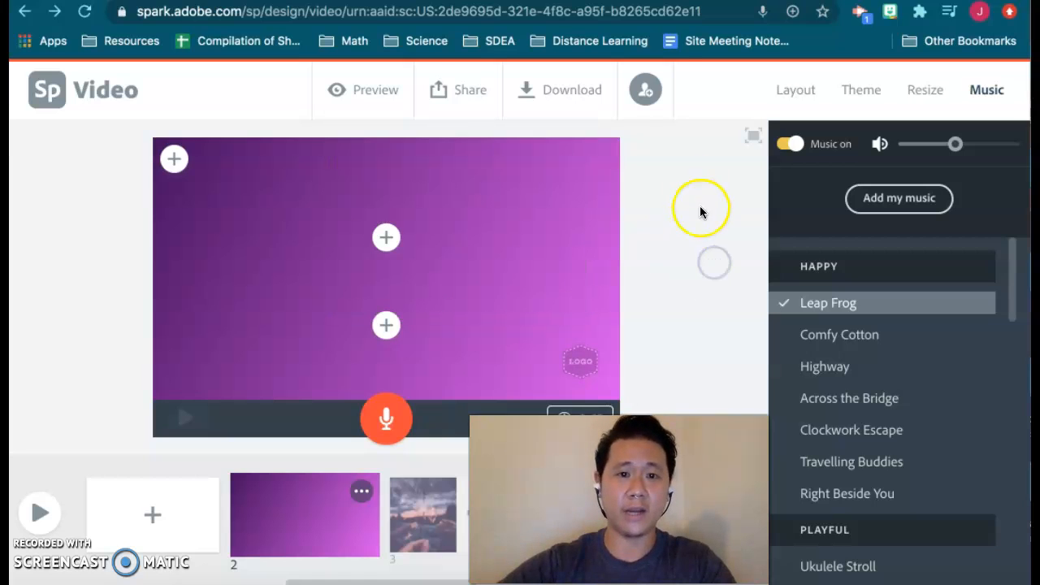
pyautogui.click(469, 102)
pyautogui.click(388, 180)
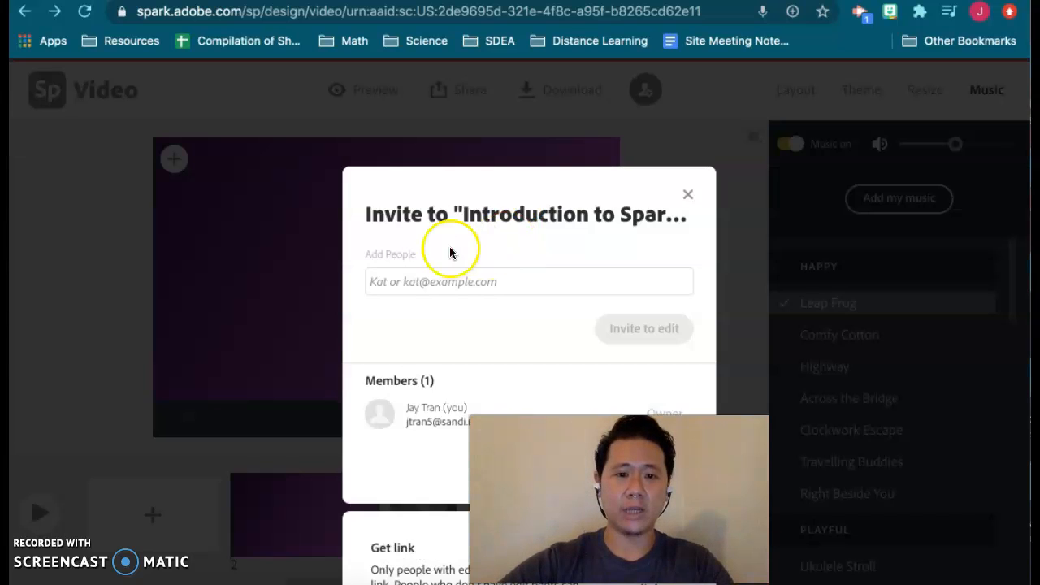
pyautogui.click(429, 279)
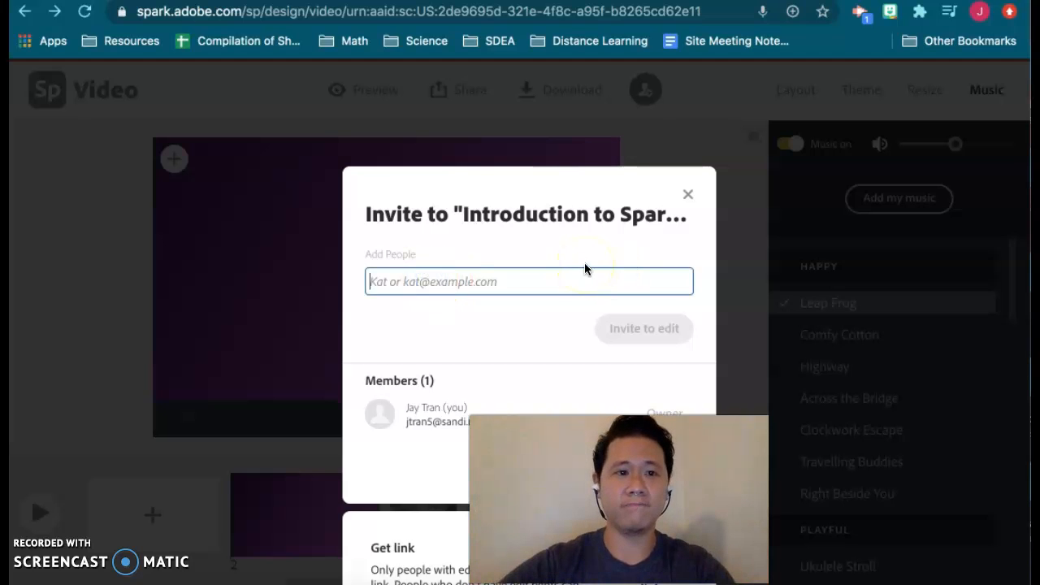
pyautogui.click(688, 195)
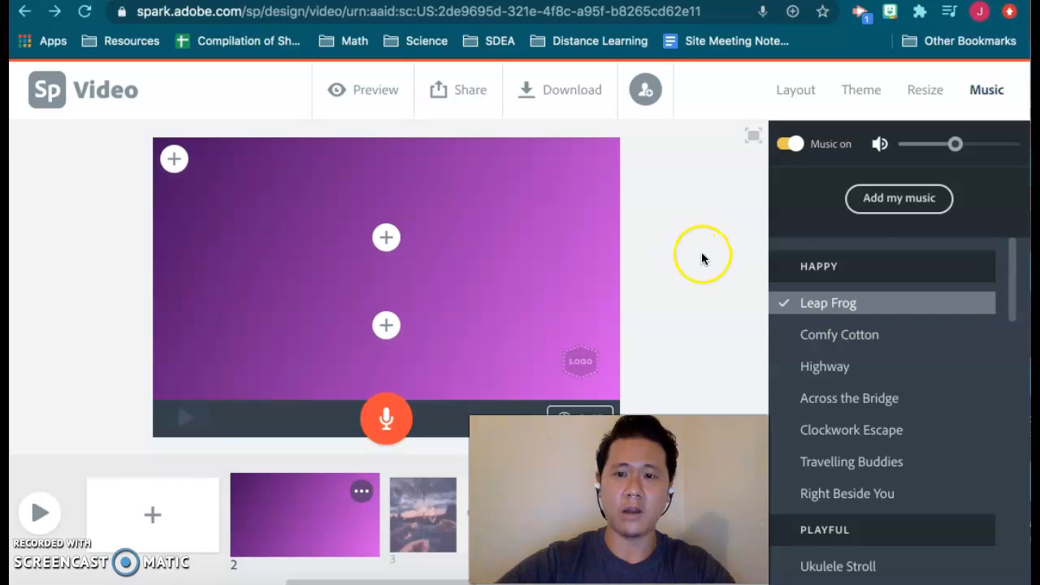